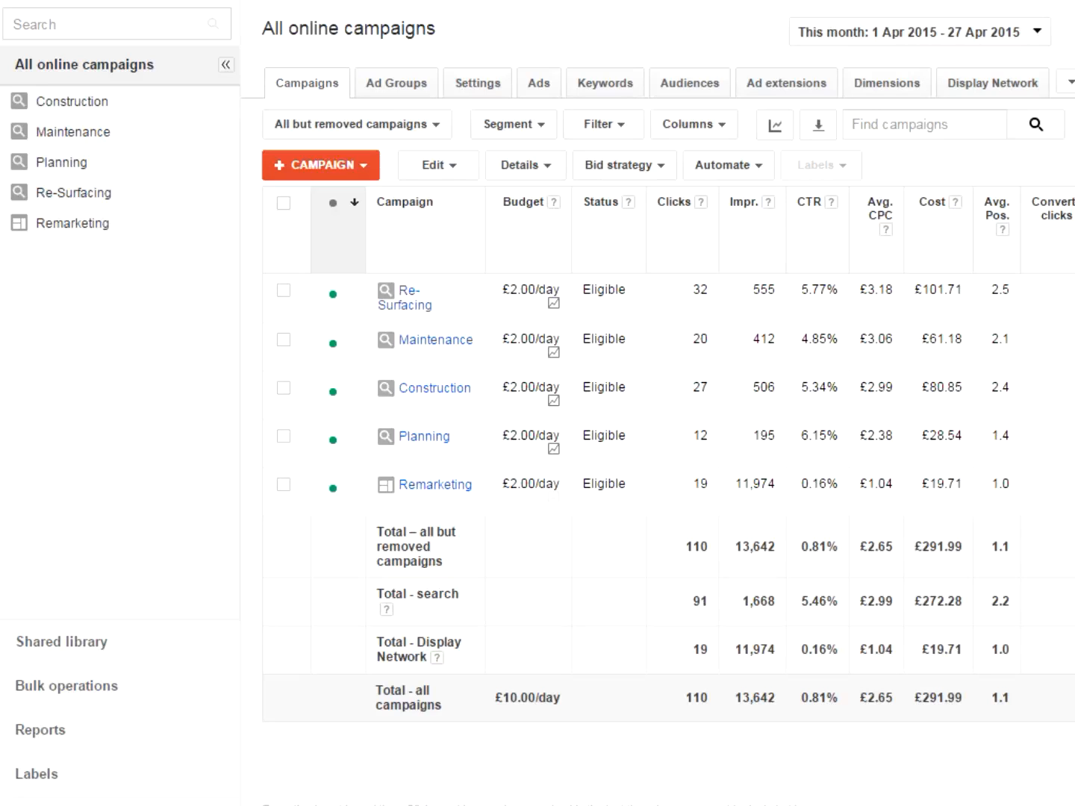
# - Start a new Search Network only campaign using the All features type
pyautogui.click(352, 177)
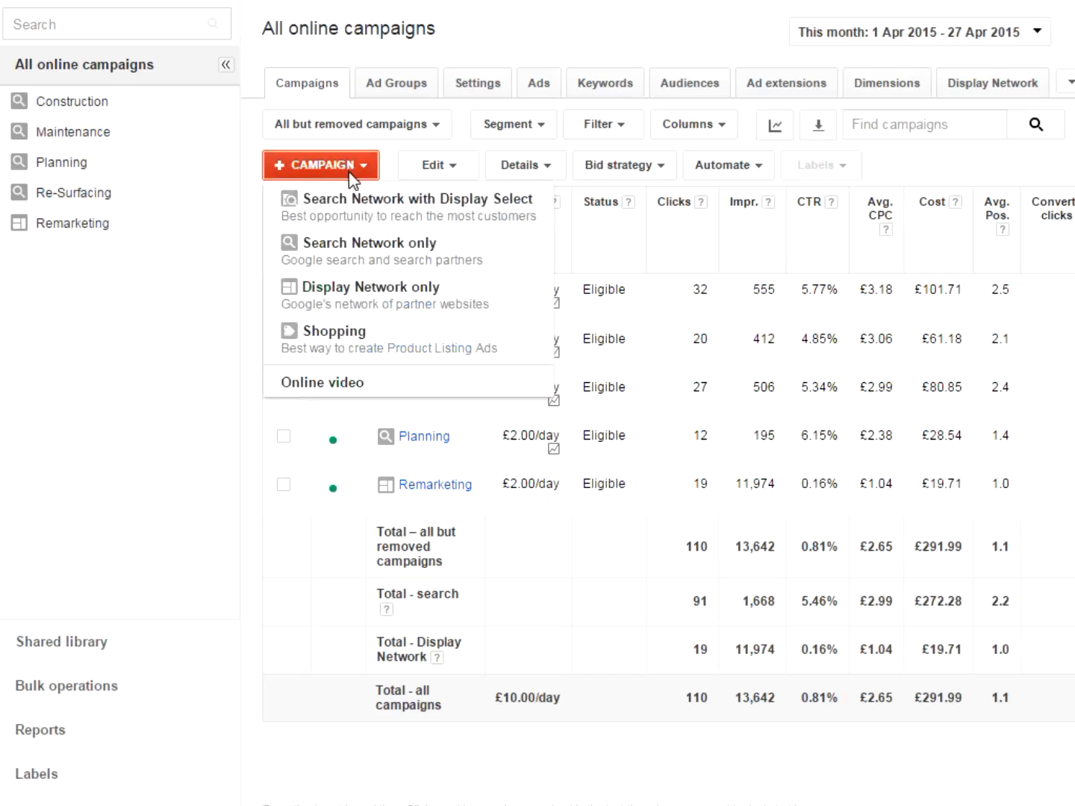
pyautogui.click(394, 255)
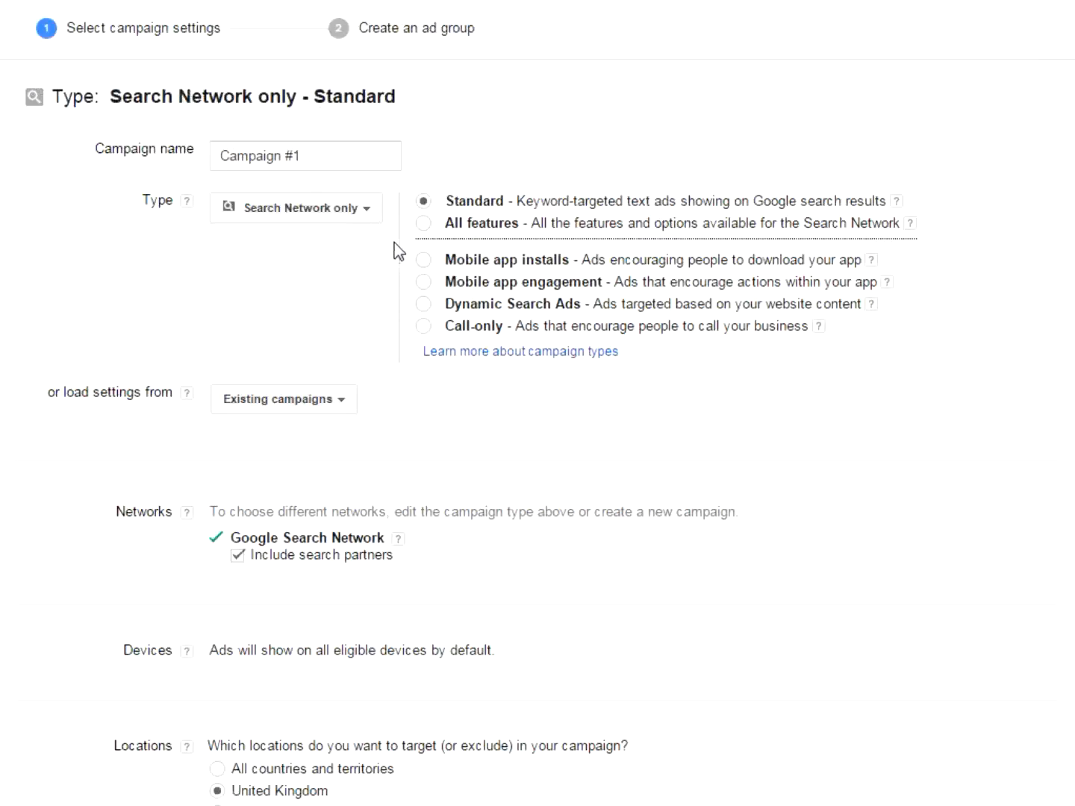
pyautogui.click(423, 226)
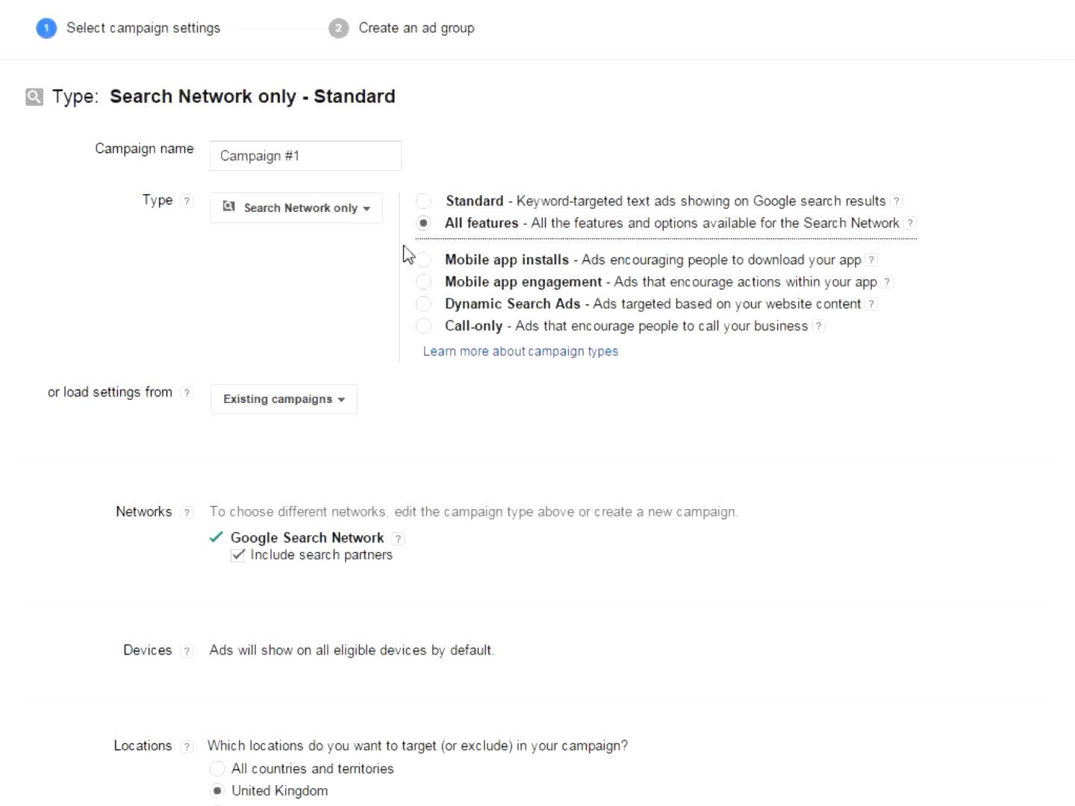
# - Name the new campaign "Remarketing - Search"
pyautogui.click(325, 156)
pyautogui.hotkey('ctrl', 'a')
pyautogui.write('Remarketing - Search')
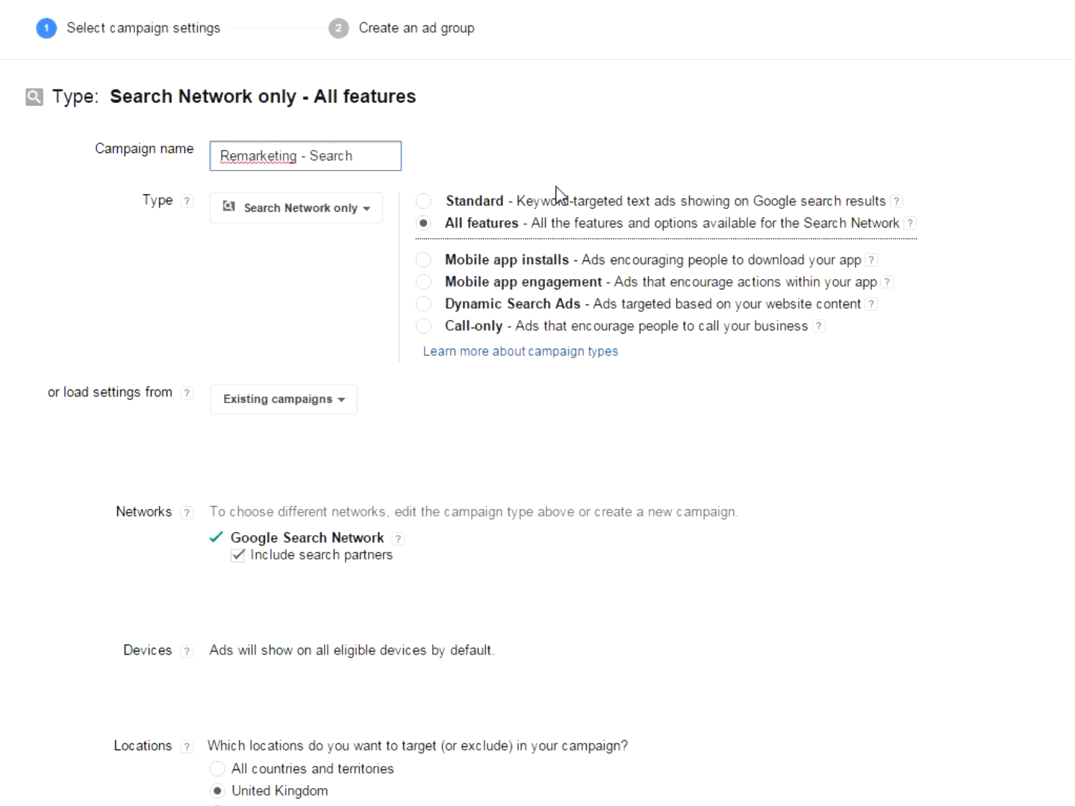
pyautogui.click(931, 188)
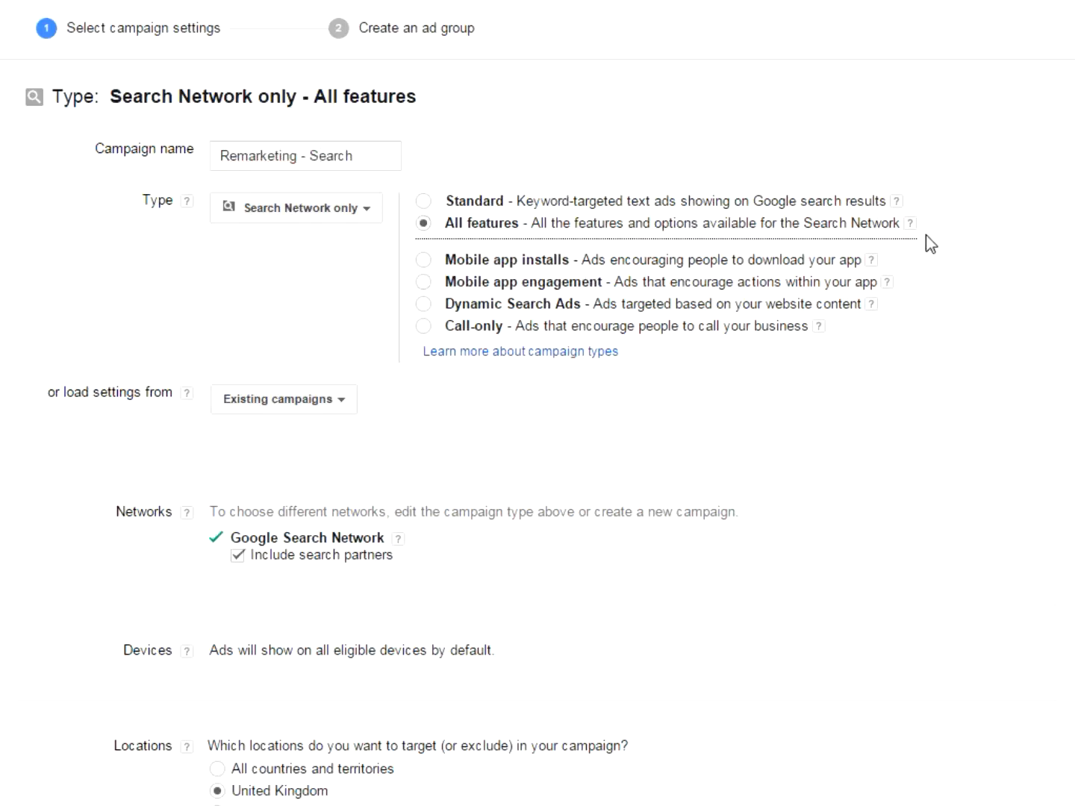
# - Set the campaign's default bid to £2 and its budget to £10 per day
pyautogui.scroll(-1, 947, 225)
pyautogui.scroll(-1, 947, 234)
pyautogui.scroll(-2, 952, 233)
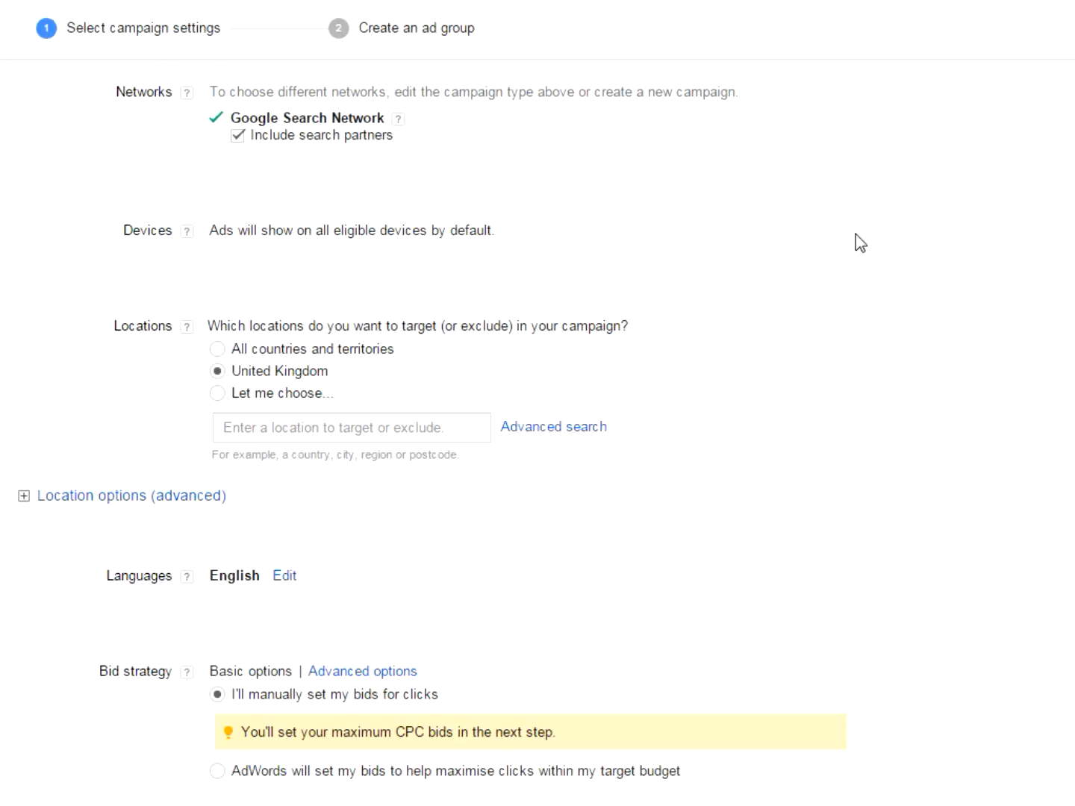
pyautogui.scroll(-2, 856, 240)
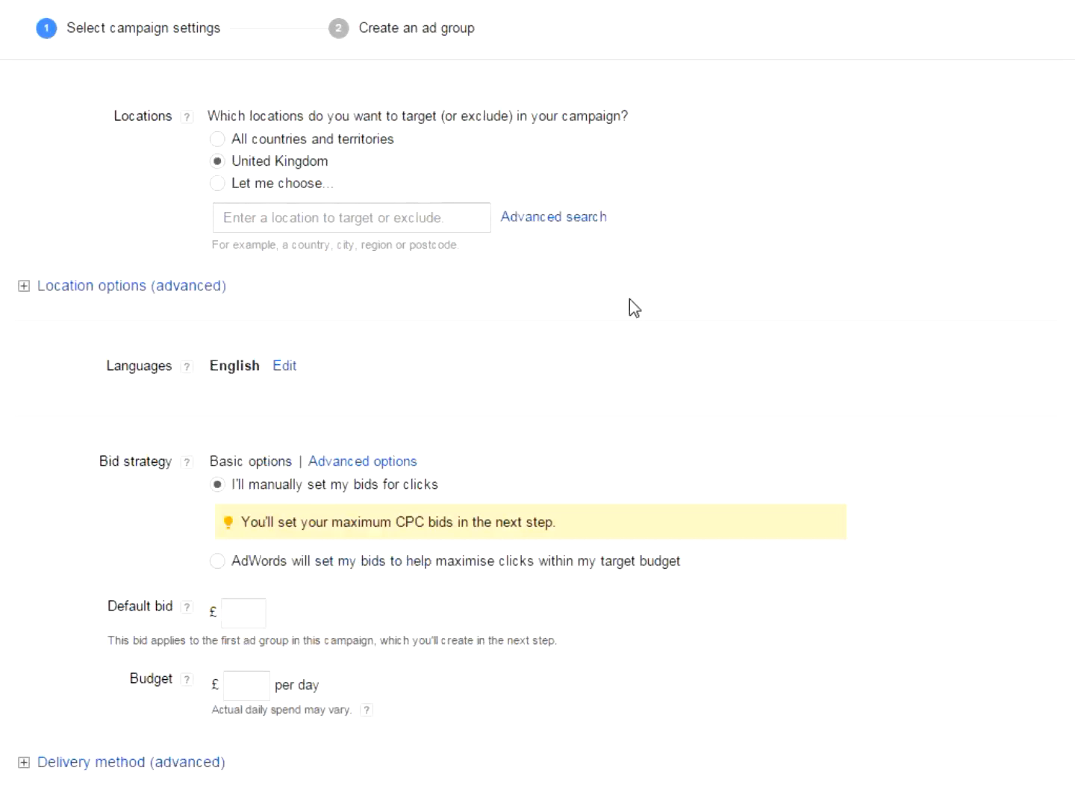
pyautogui.scroll(-2, 750, 254)
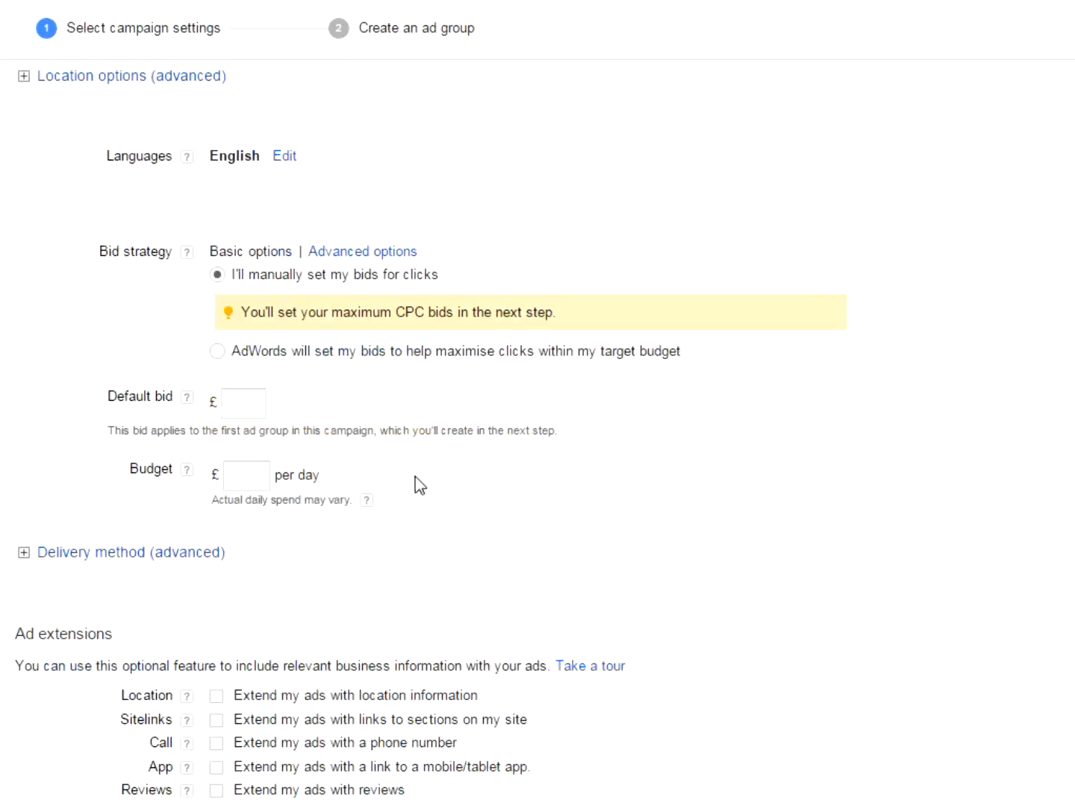
pyautogui.click(265, 400)
pyautogui.write('2')
pyautogui.press('Tab')
pyautogui.press('Tab')
pyautogui.write('10')
pyautogui.press('Tab')
# - Save the campaign settings and continue to the ad group creation page
pyautogui.scroll(-8, 735, 561)
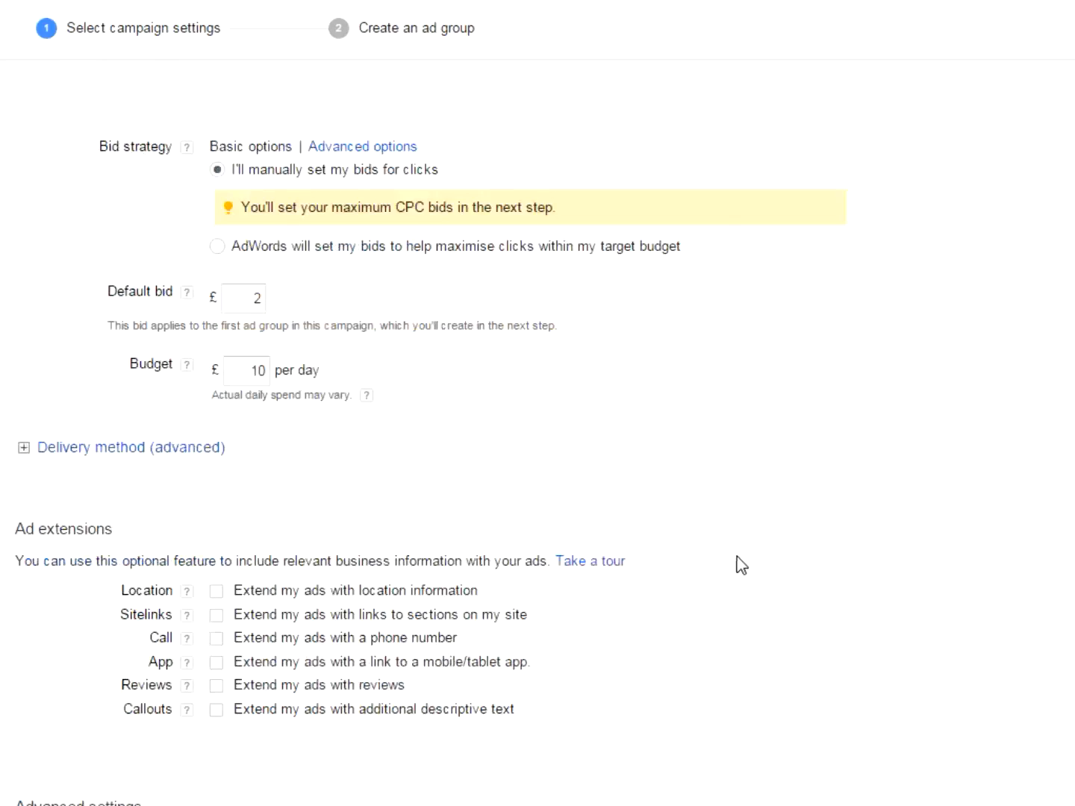
pyautogui.scroll(-4, 742, 565)
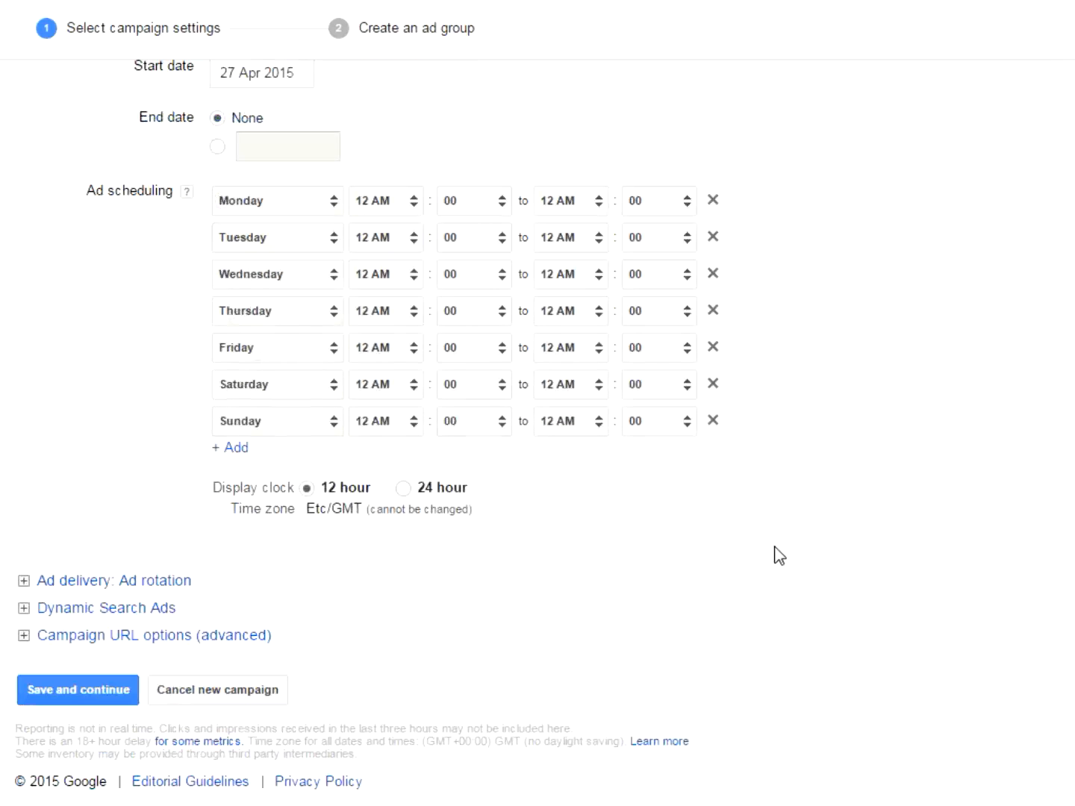
pyautogui.click(95, 696)
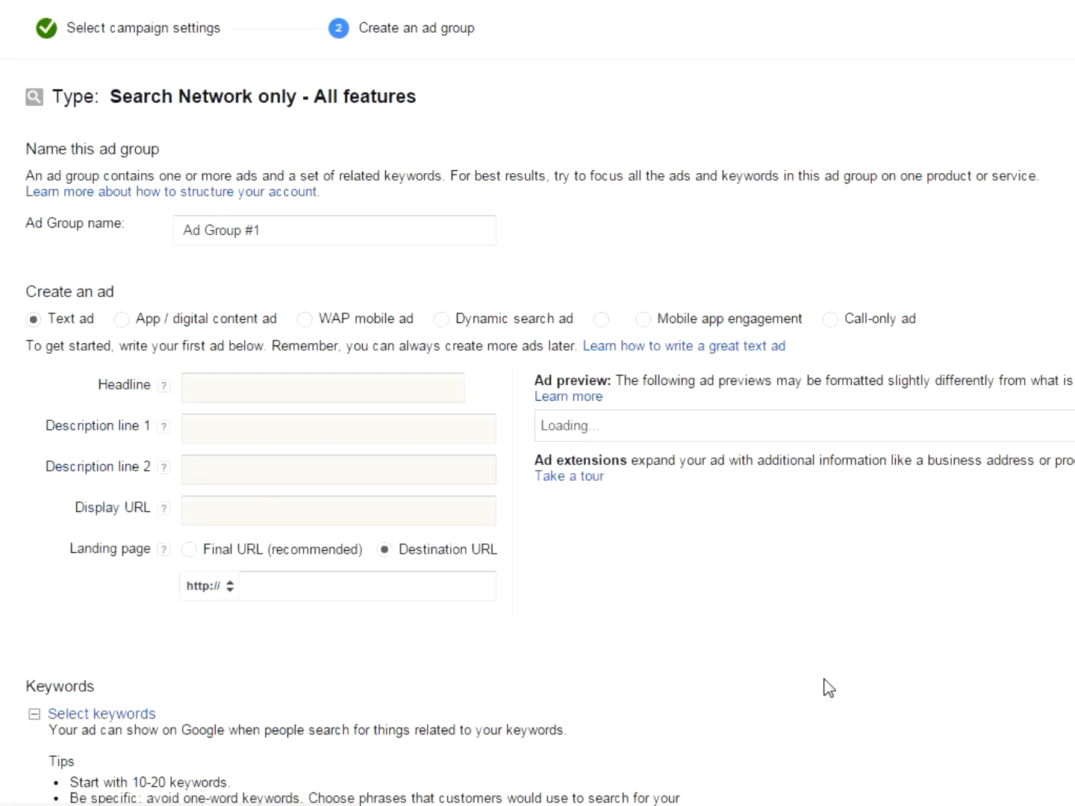
# - Name the ad group "Remarketing" and give its text ad the headline "Tennis Court Services"
pyautogui.moveTo(300, 233); pyautogui.dragTo(125, 214)
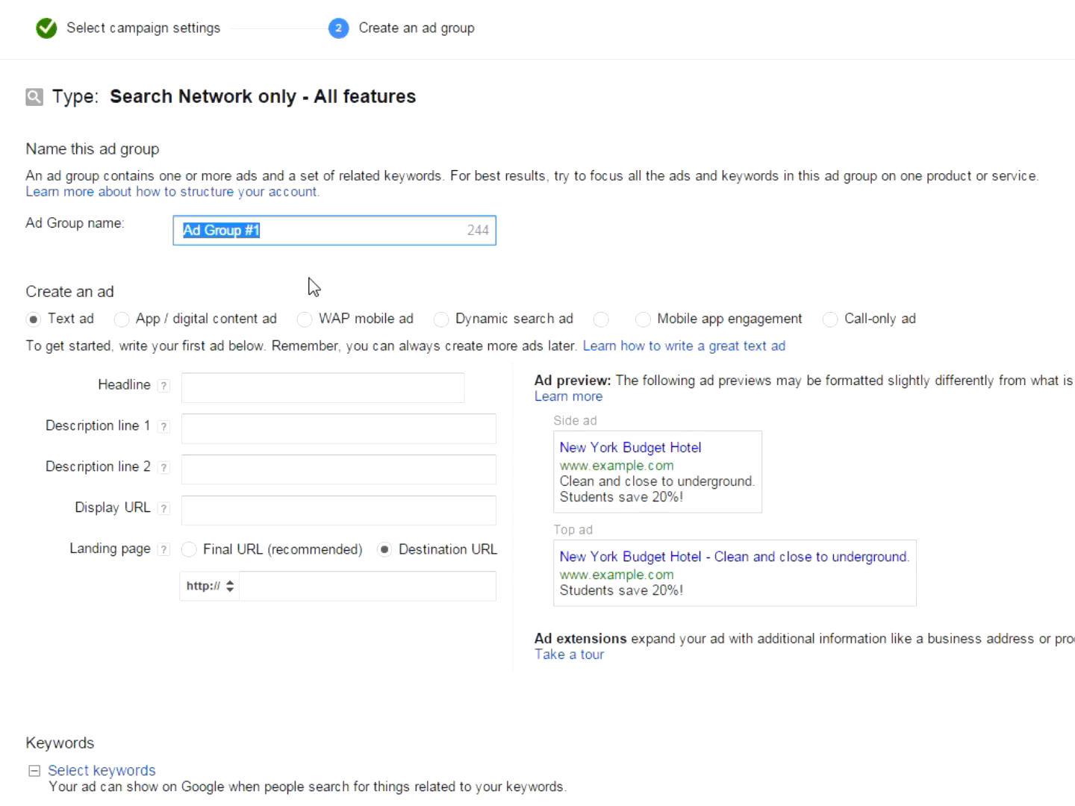
pyautogui.write('Remarketing')
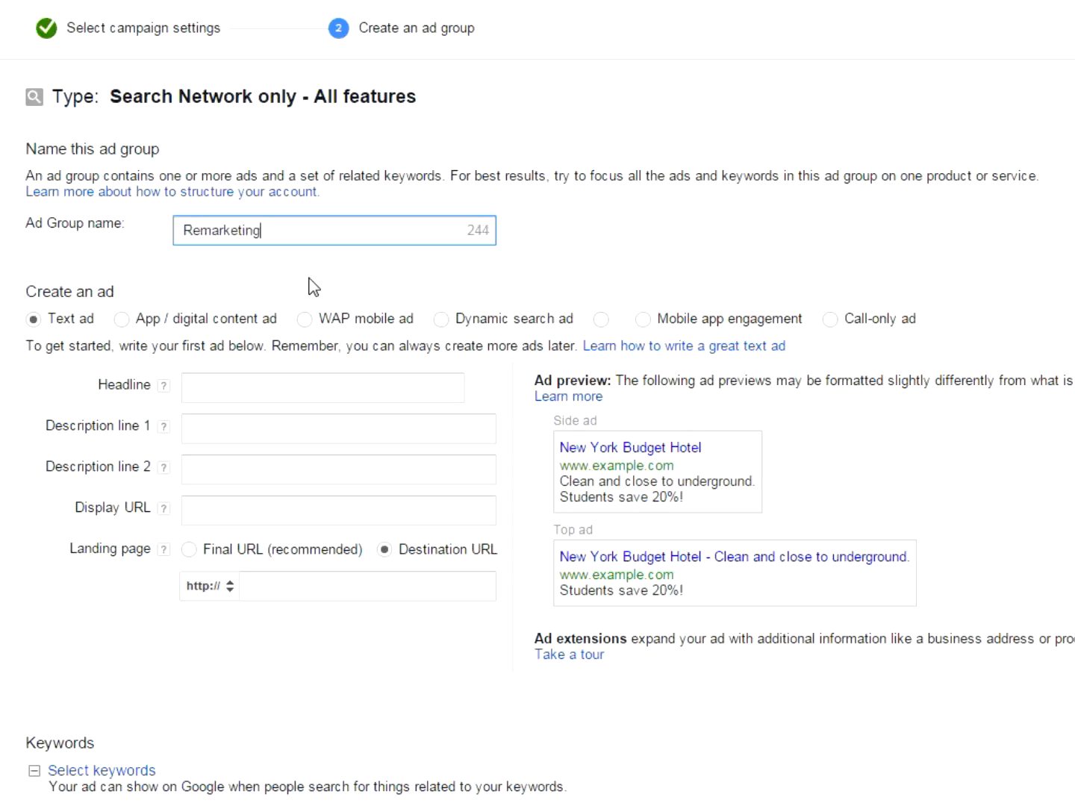
pyautogui.click(331, 385)
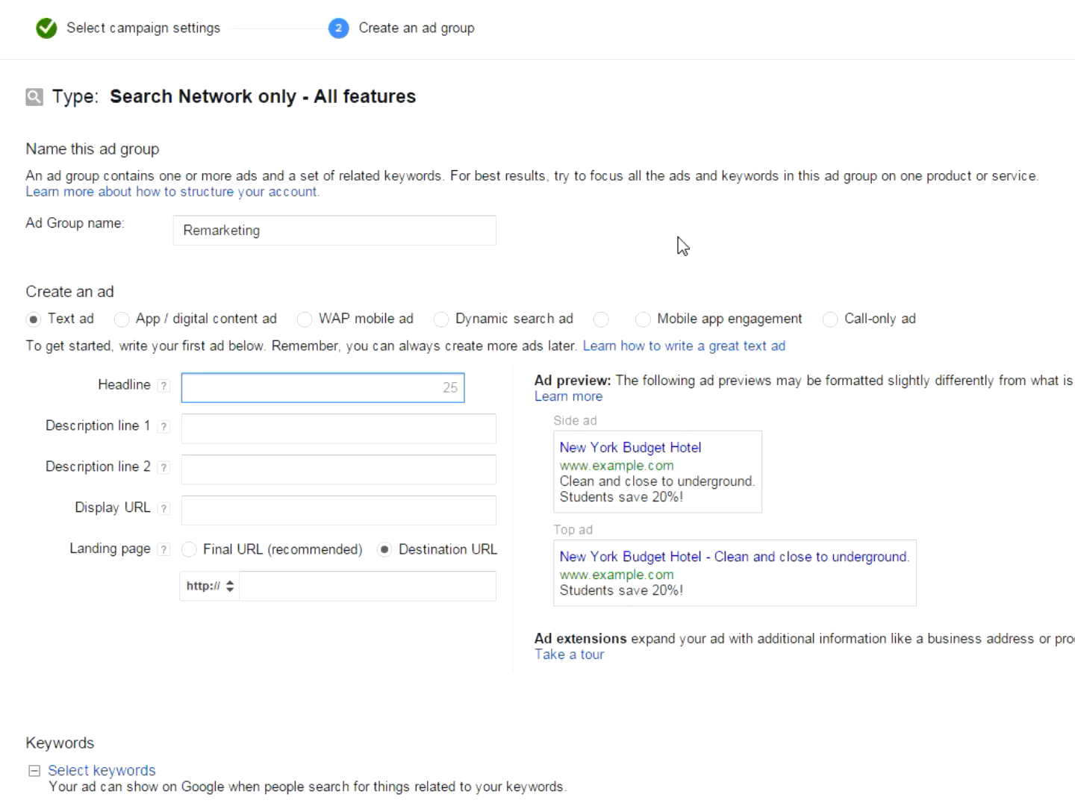
pyautogui.write('Tennis Cour')
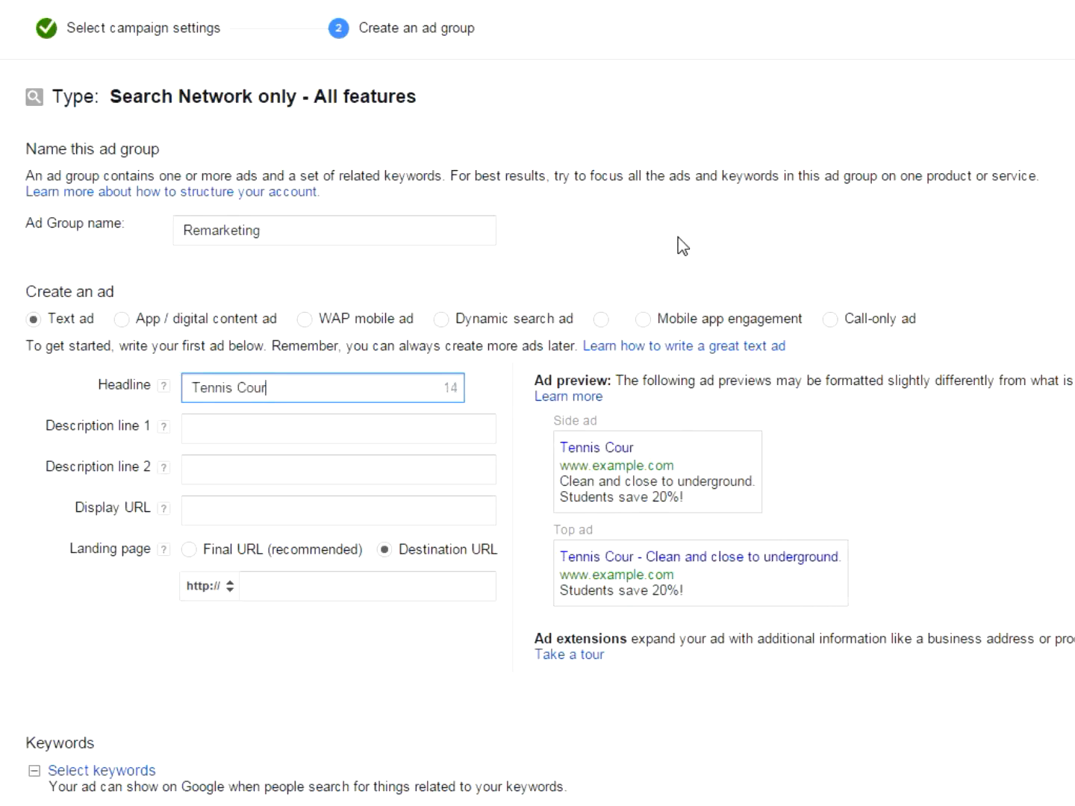
pyautogui.write('t Services')
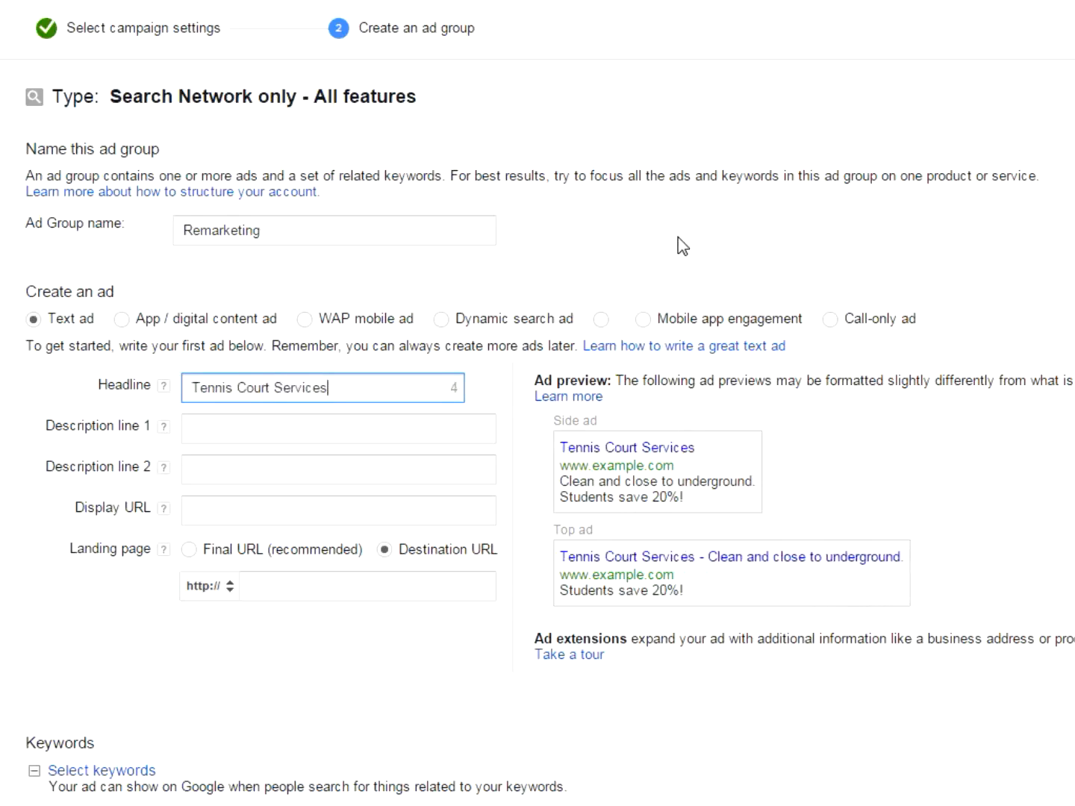
pyautogui.press('Tab')
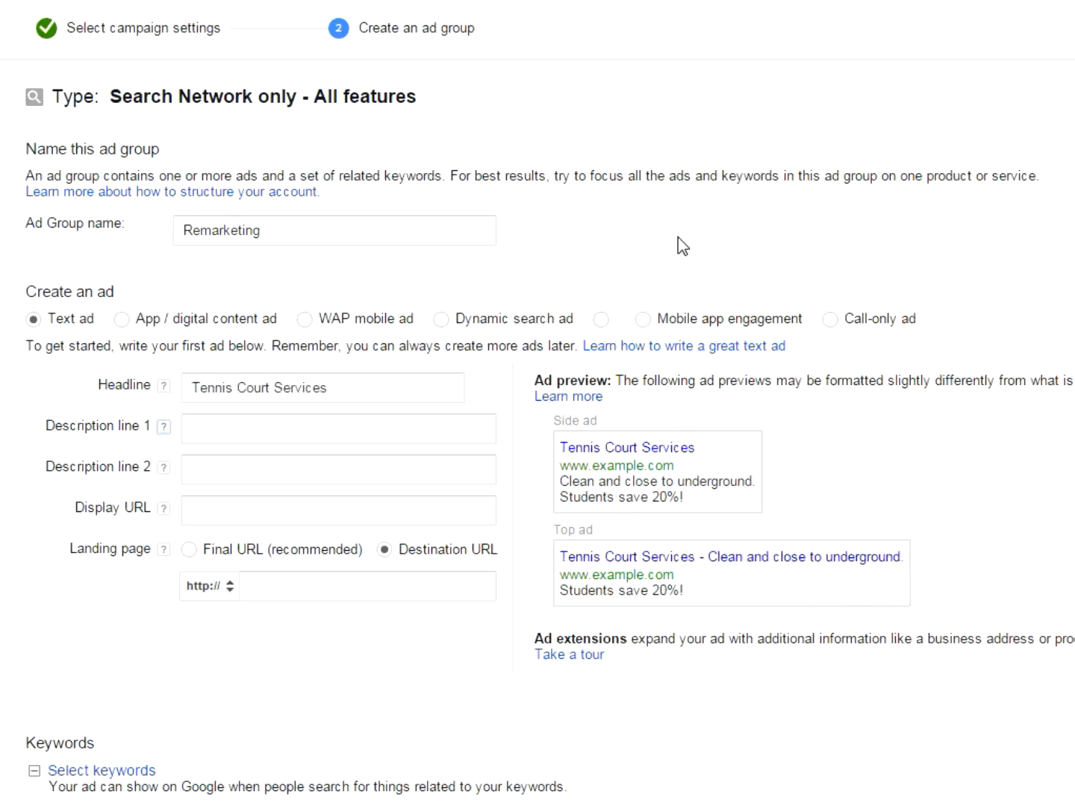
# - Enter "Tennis Court Construction, Cleaning" as description line 1 of the text ad
pyautogui.write('Tennis Court Construction, cleaning')
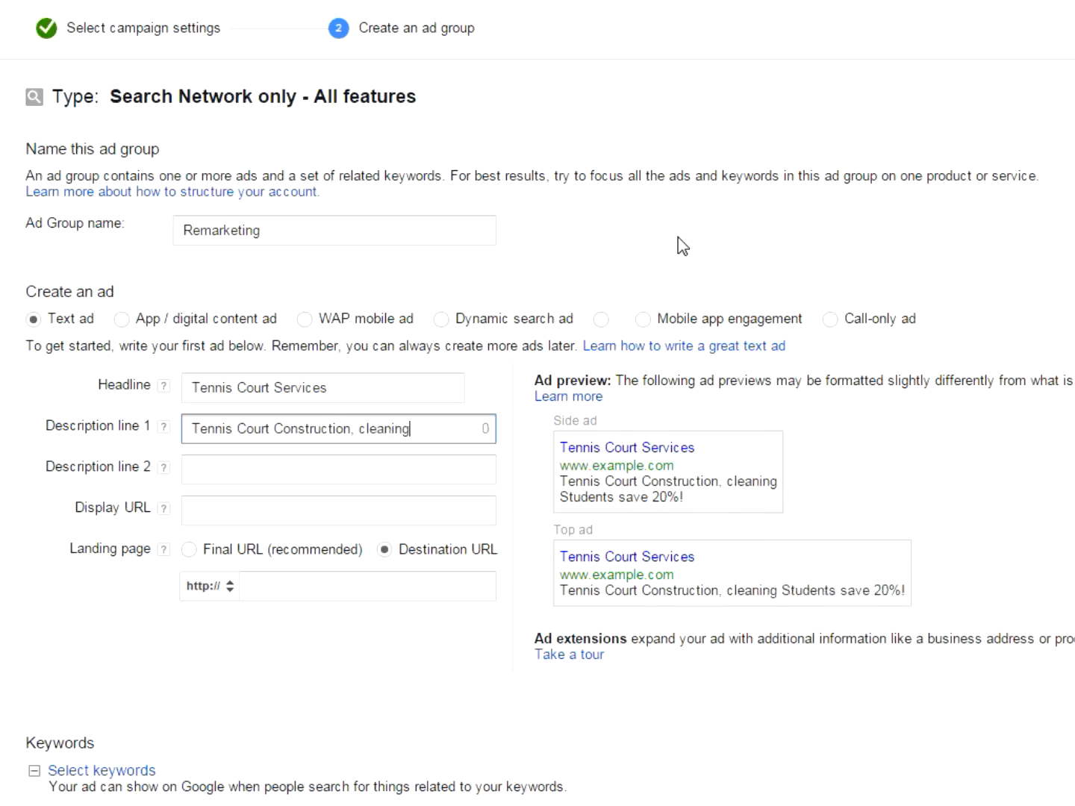
pyautogui.hotkey('ctrl', 'Left')
pyautogui.press('Delete')
pyautogui.write('C')
pyautogui.press('End')
pyautogui.press('Tab')
pyautogui.press('Tab')
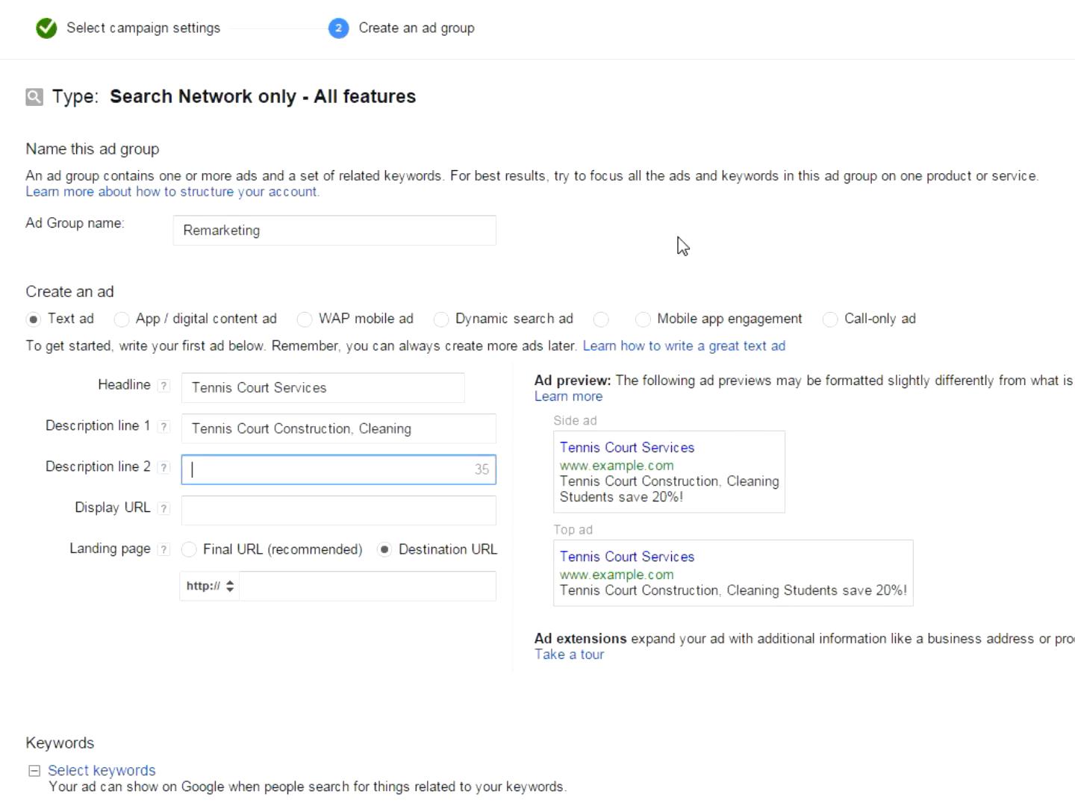
pyautogui.write('Maint')
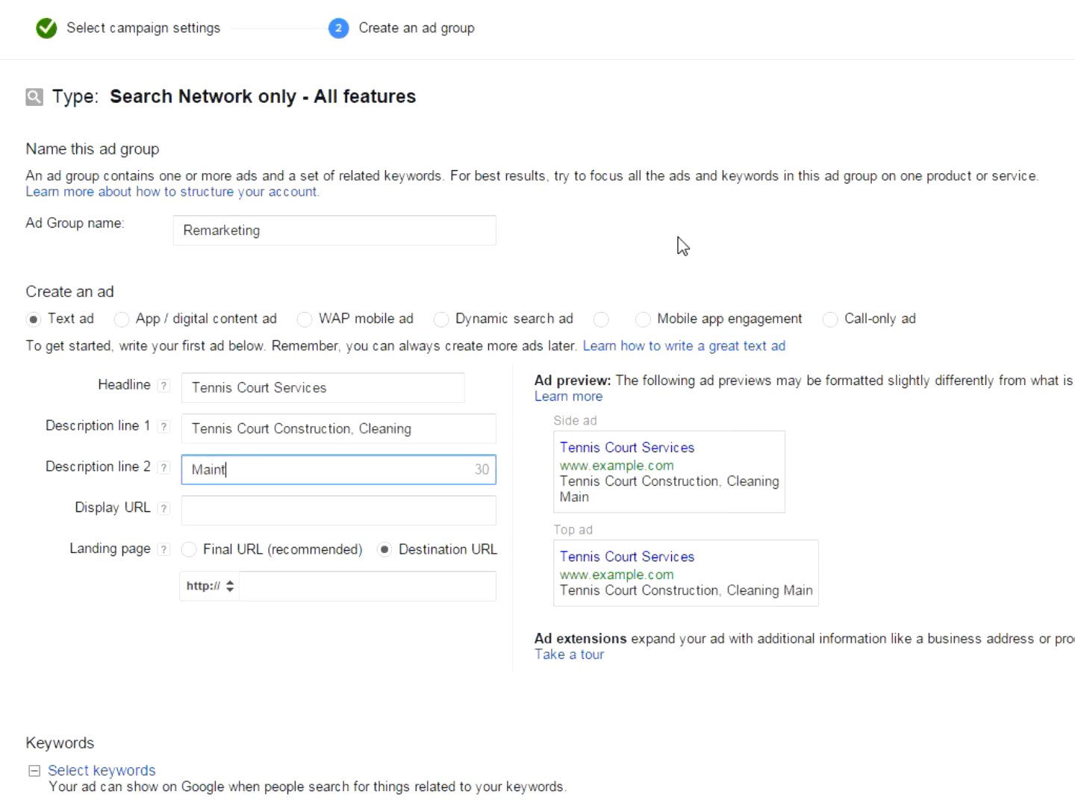
pyautogui.write('enace')
pyautogui.press('BackSpace')
pyautogui.press('BackSpace')
pyautogui.press('BackSpace')
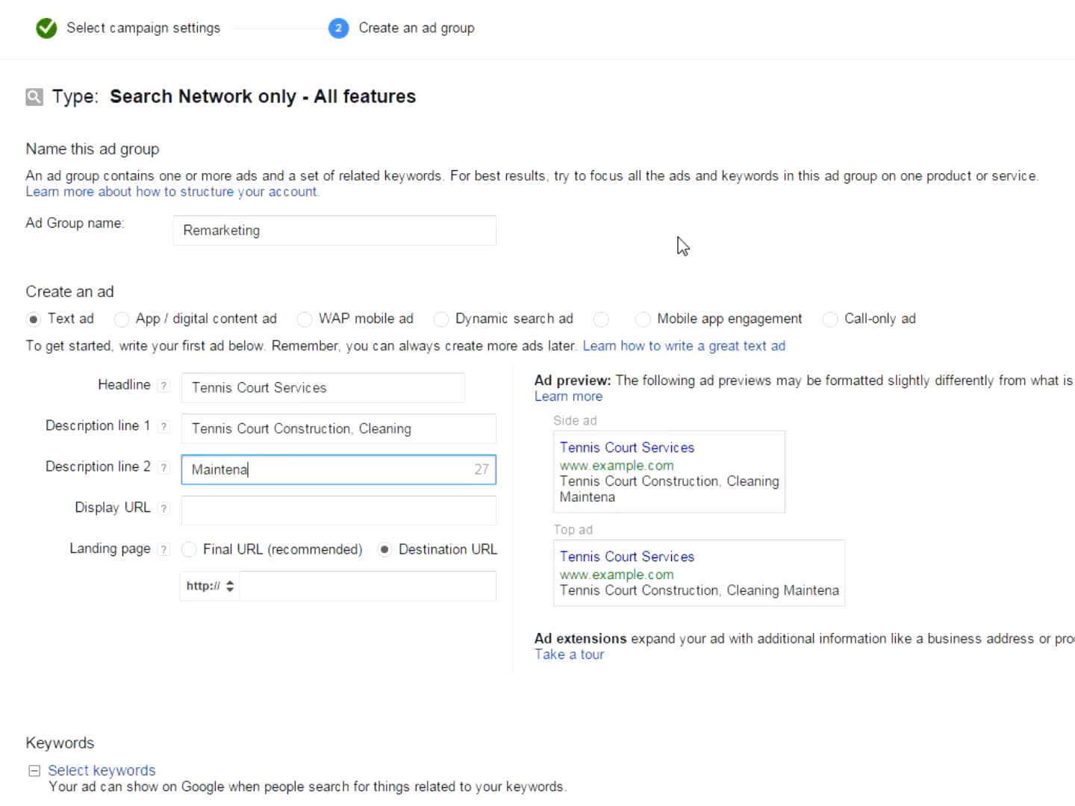
pyautogui.write('nce and R')
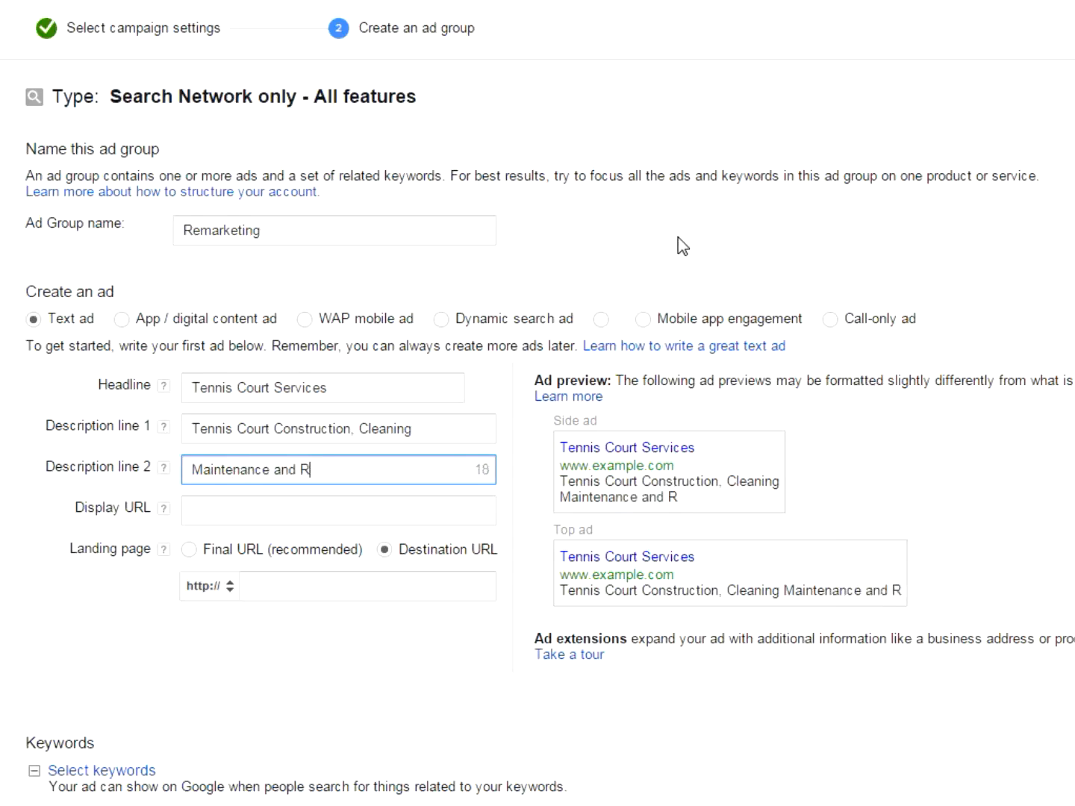
pyautogui.write('e-Surf')
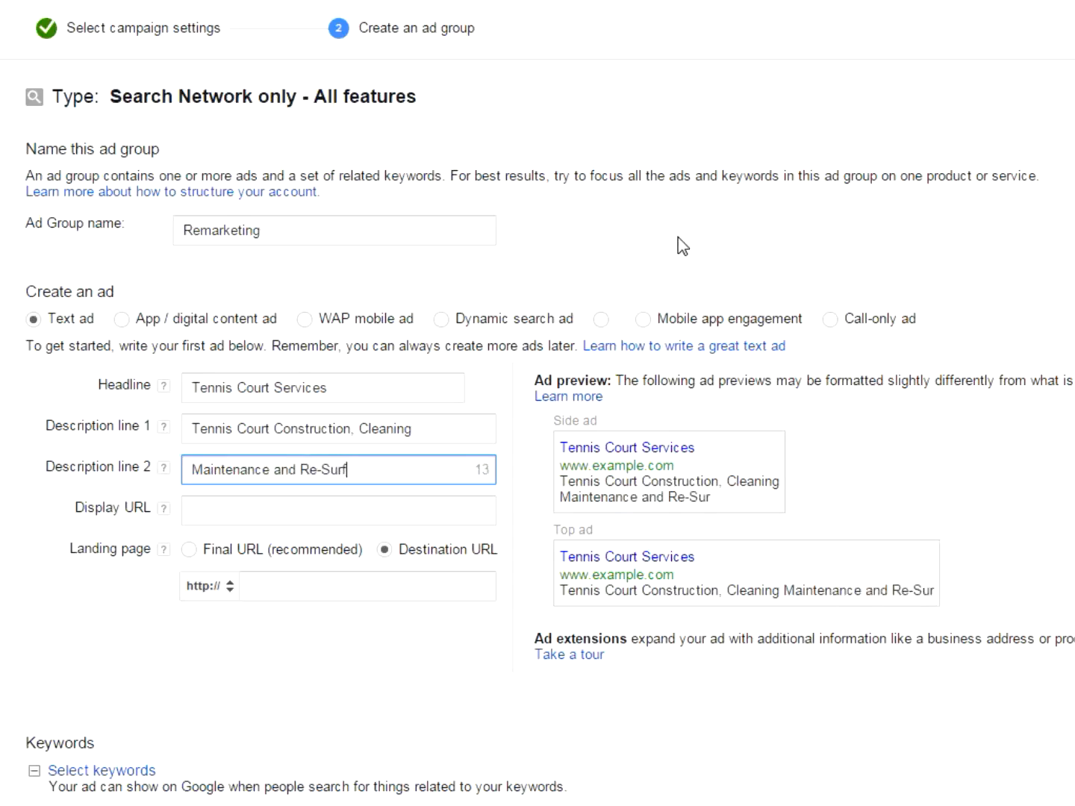
pyautogui.write('acing!')
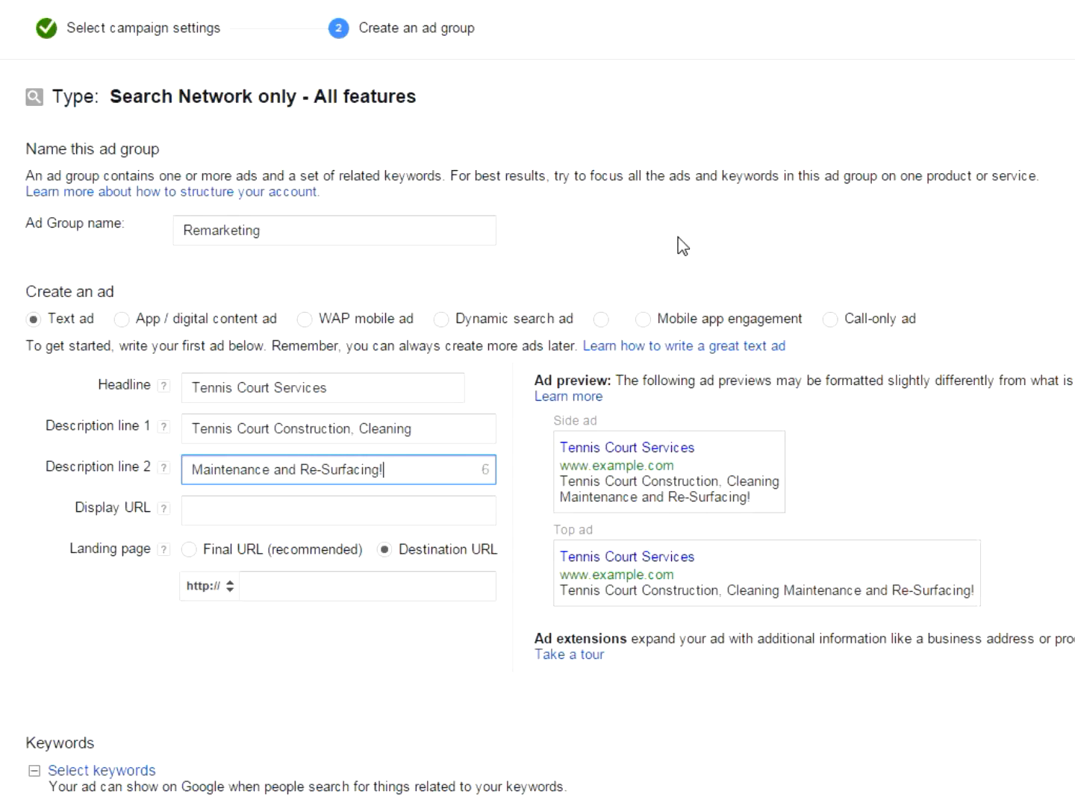
pyautogui.press('Tab')
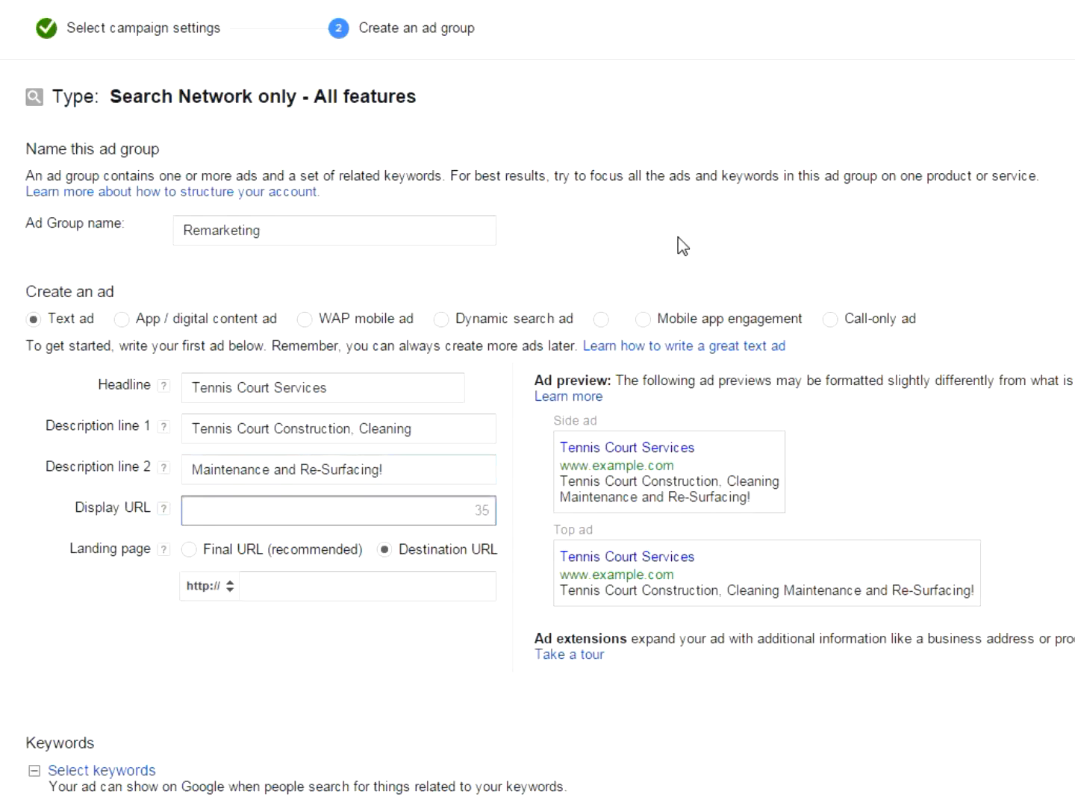
pyautogui.write('www.')
# - Add the keywords "tennis" and "tennis court" on separate lines and save the ad group
pyautogui.scroll(-15, 714, 597)
pyautogui.scroll(1, 716, 594)
pyautogui.click(314, 448)
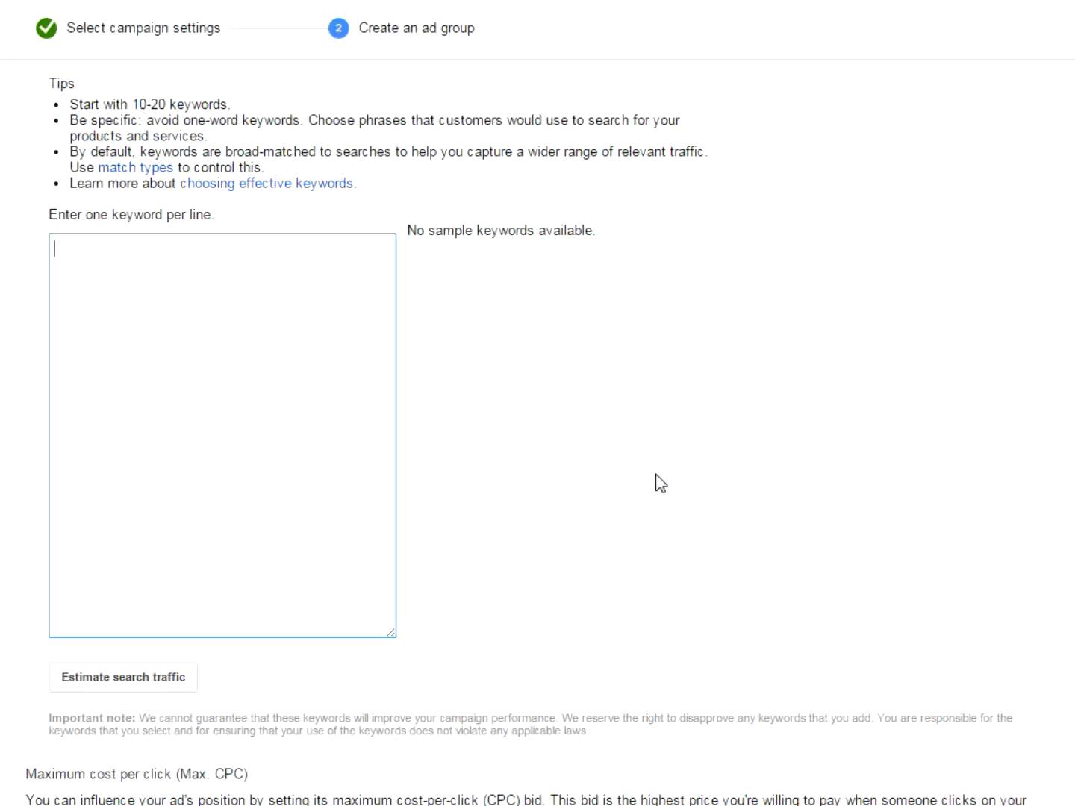
pyautogui.write('tennis')
pyautogui.press('Return')
pyautogui.write('tennis court')
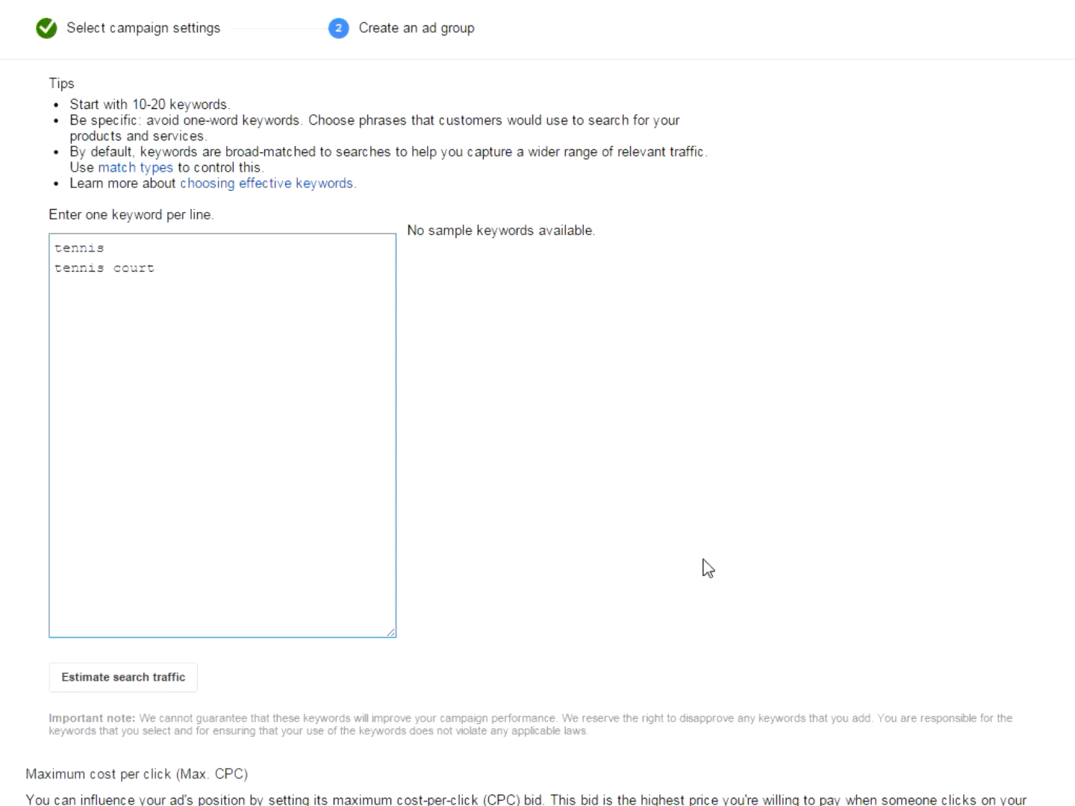
pyautogui.scroll(-6, 683, 549)
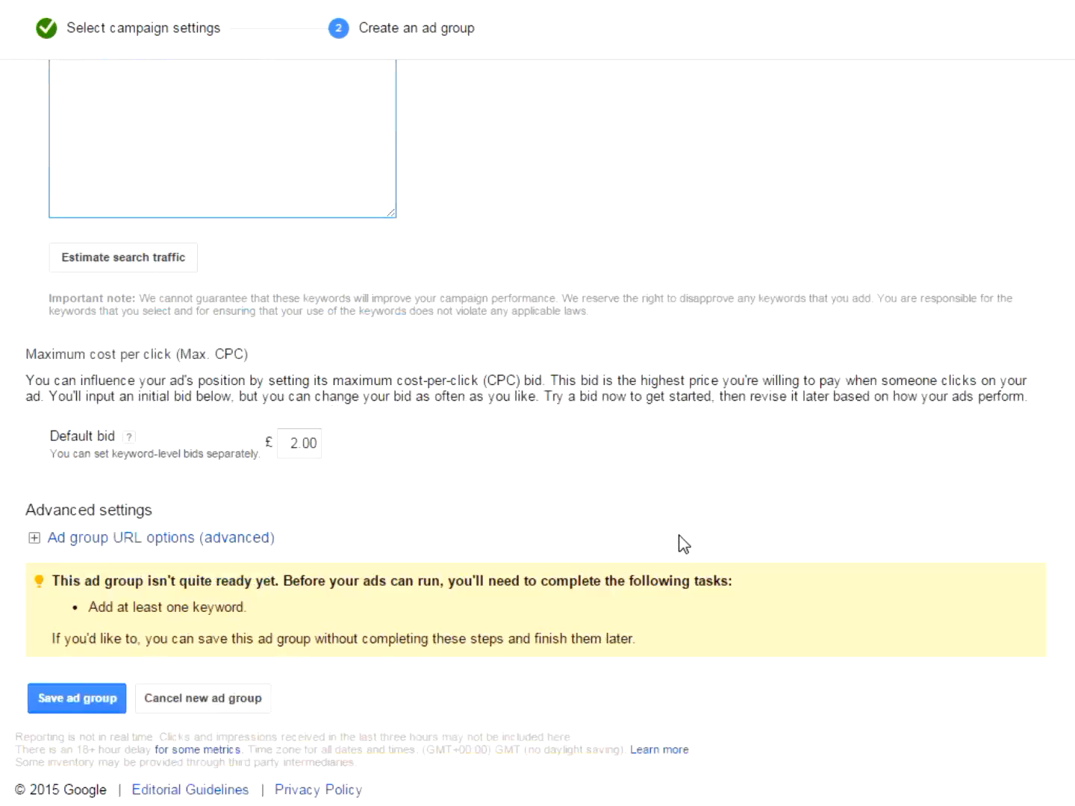
pyautogui.click(80, 675)
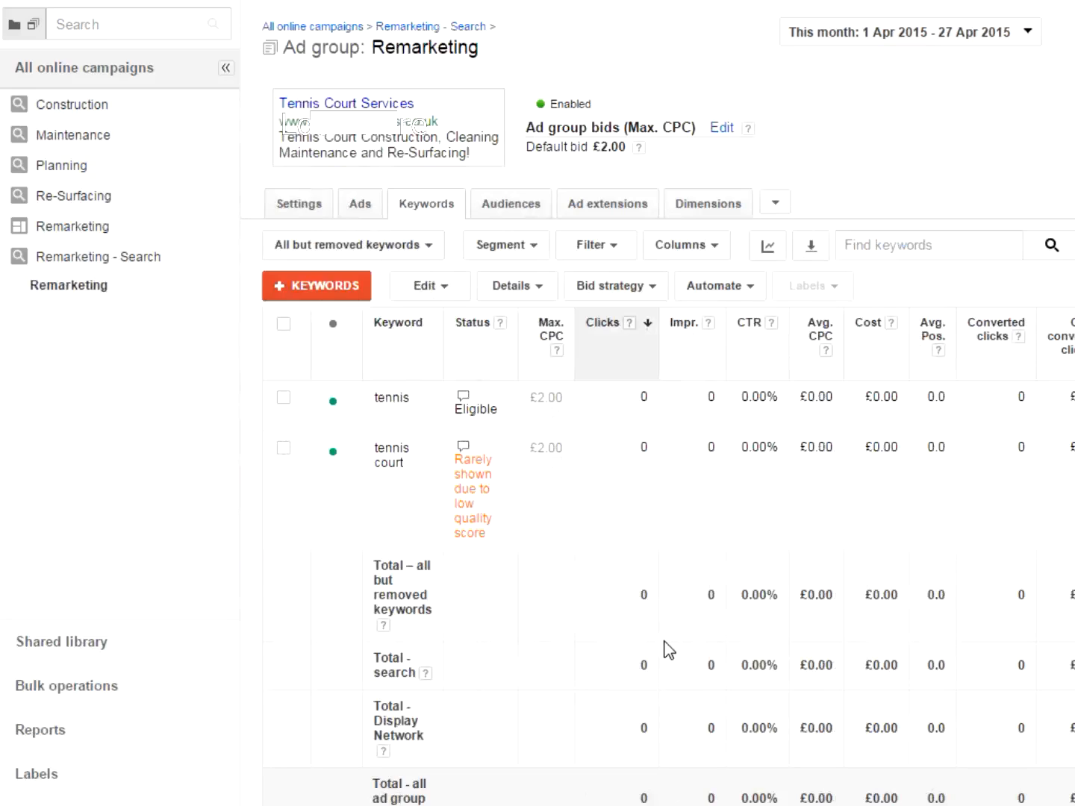
# - Add the All visitors remarketing list to the ad group's audiences through Interests & remarketing targeting
pyautogui.click(546, 222)
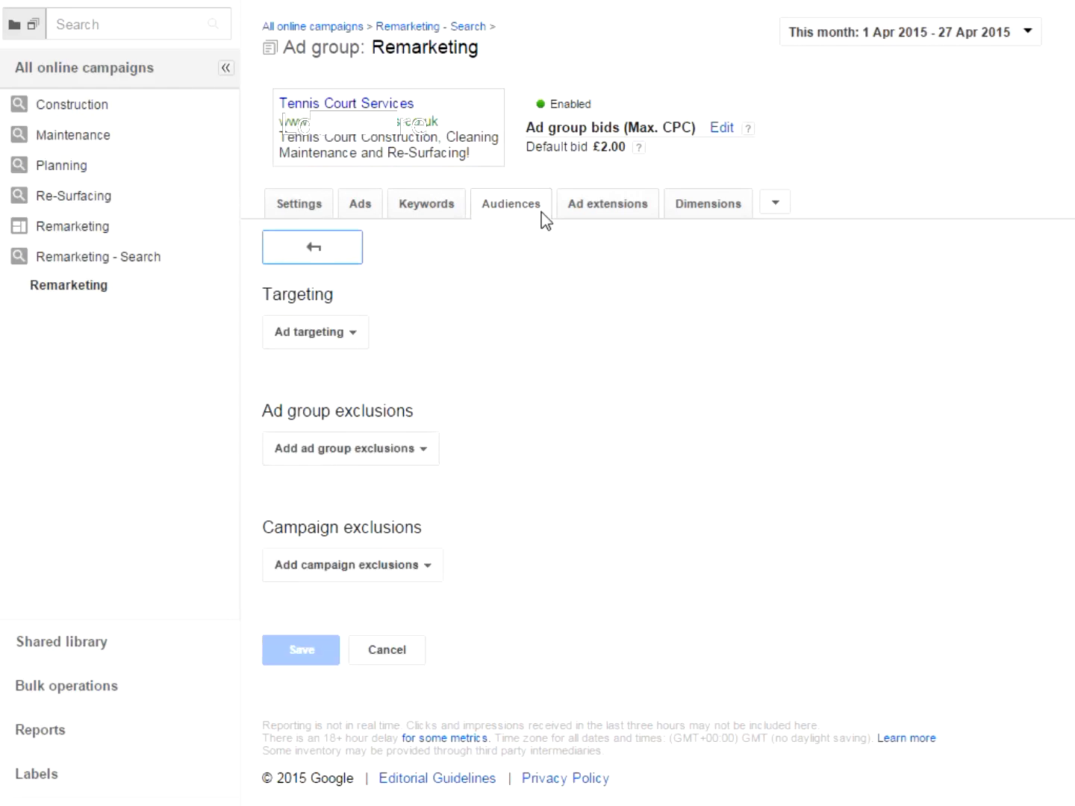
pyautogui.click(351, 337)
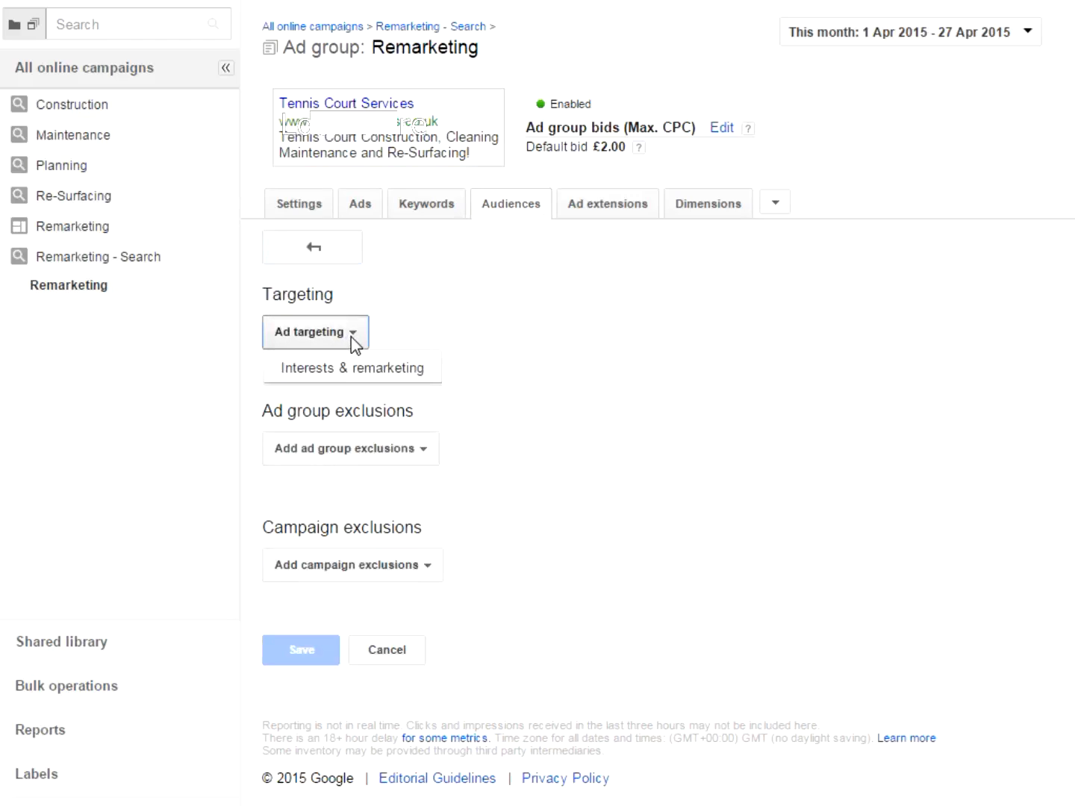
pyautogui.click(395, 380)
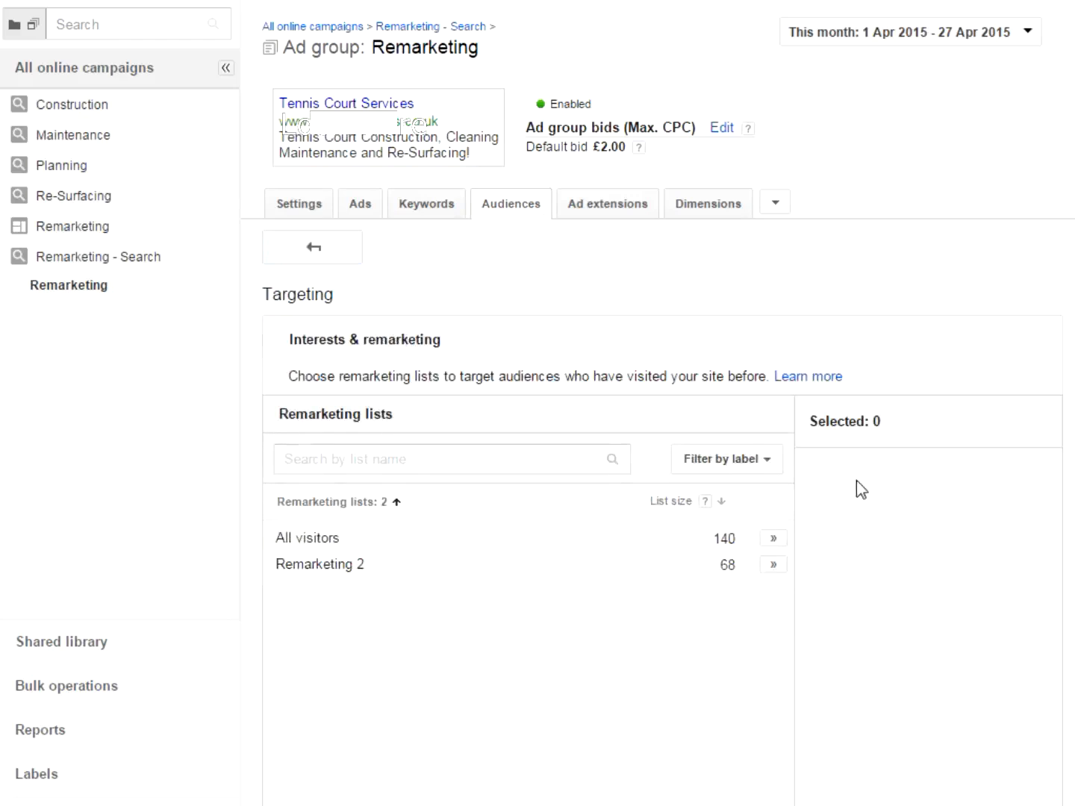
pyautogui.scroll(-2, 793, 327)
pyautogui.click(775, 435)
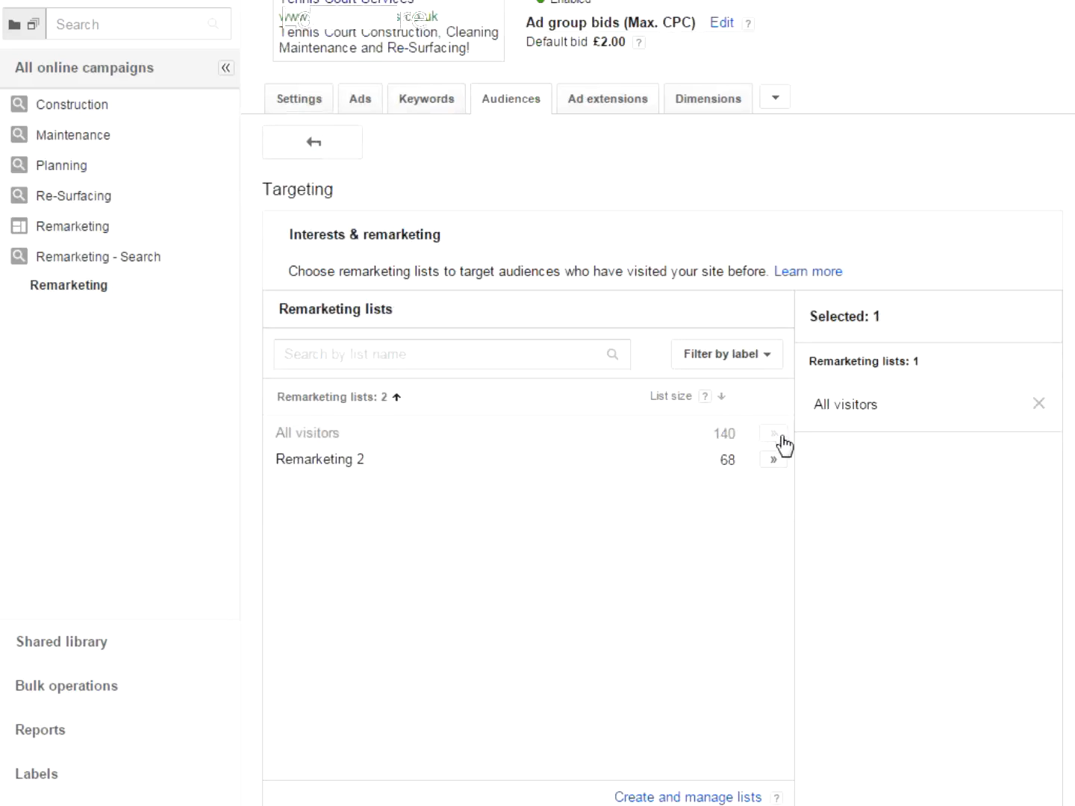
# - Set the remarketing list's targeting option to Target and bid
pyautogui.scroll(-6, 904, 456)
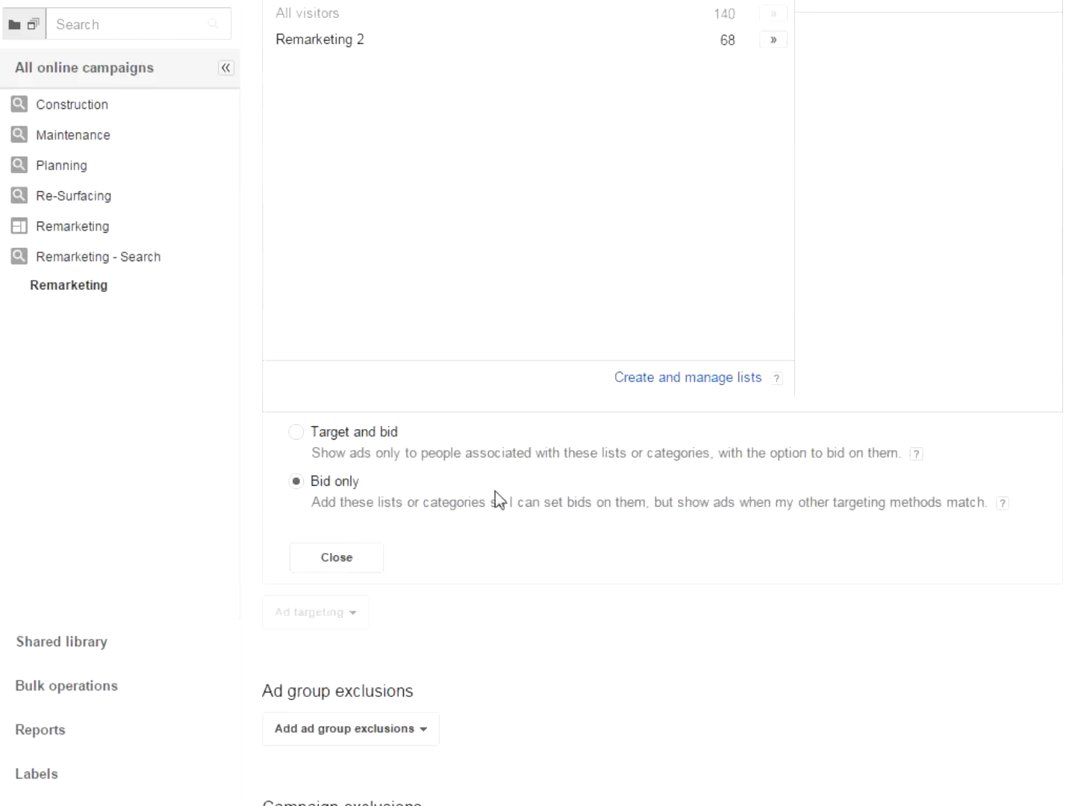
pyautogui.click(295, 434)
pyautogui.scroll(-3, 663, 405)
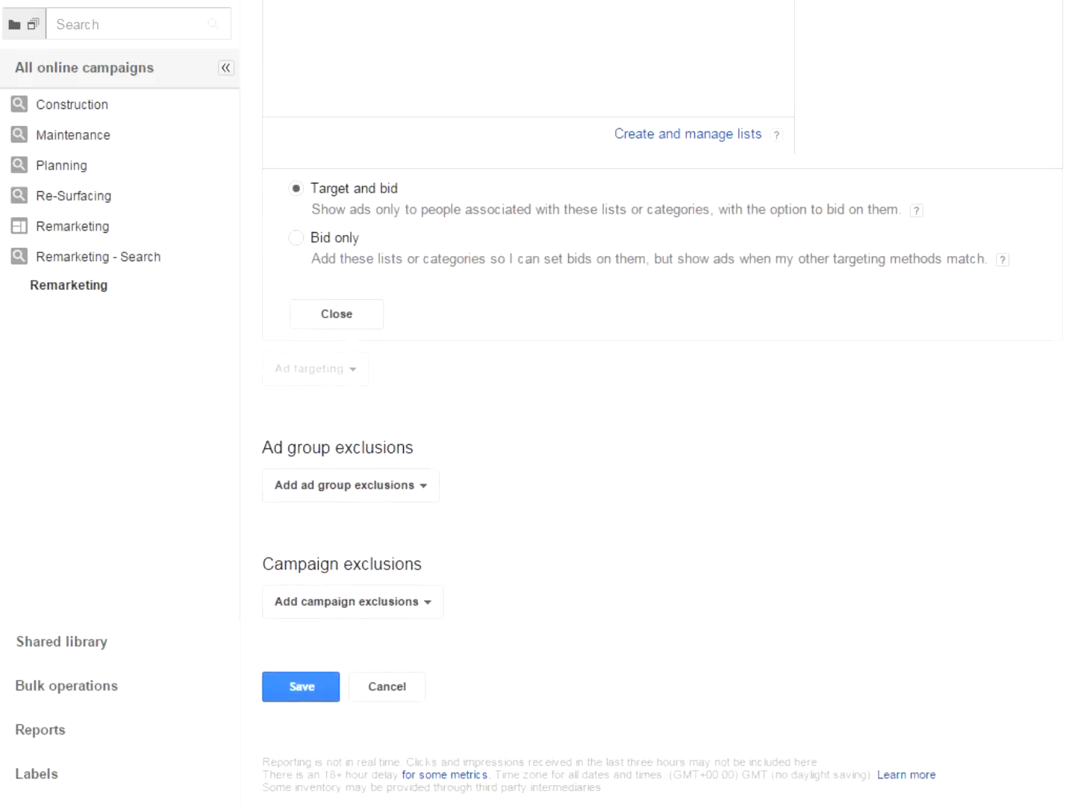
# - Check the ad group exclusion options without adding any and save the ad group's audience targeting
pyautogui.click(420, 499)
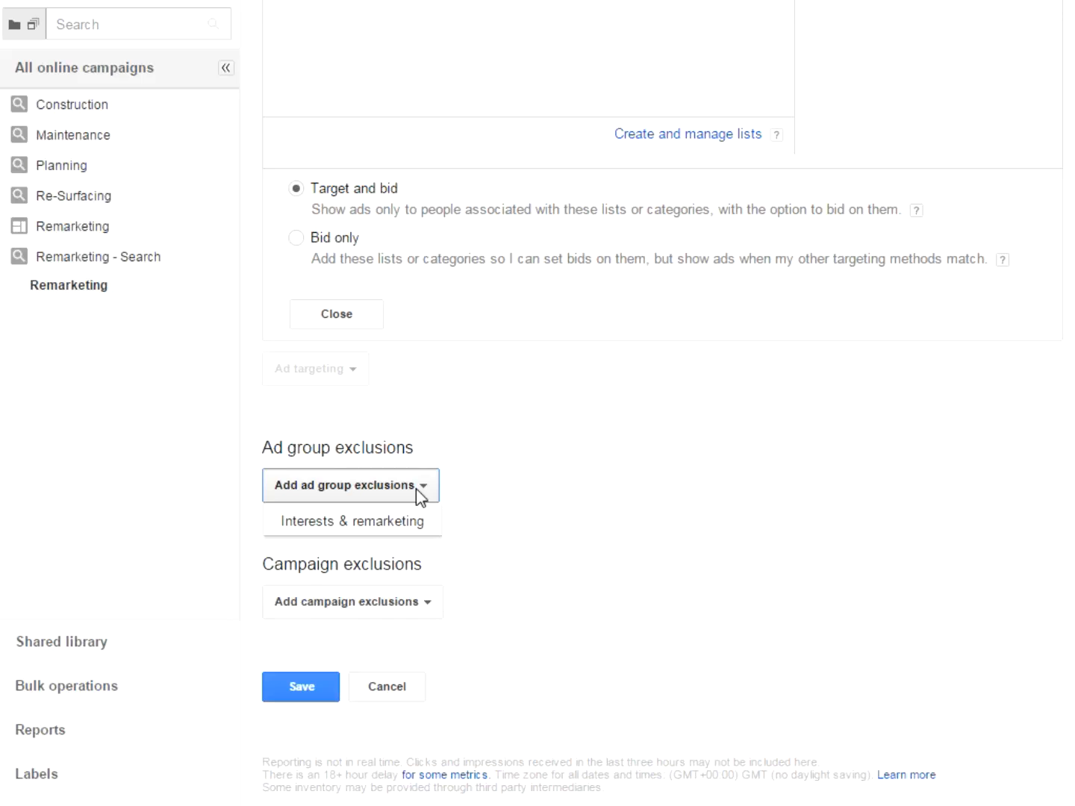
pyautogui.click(691, 444)
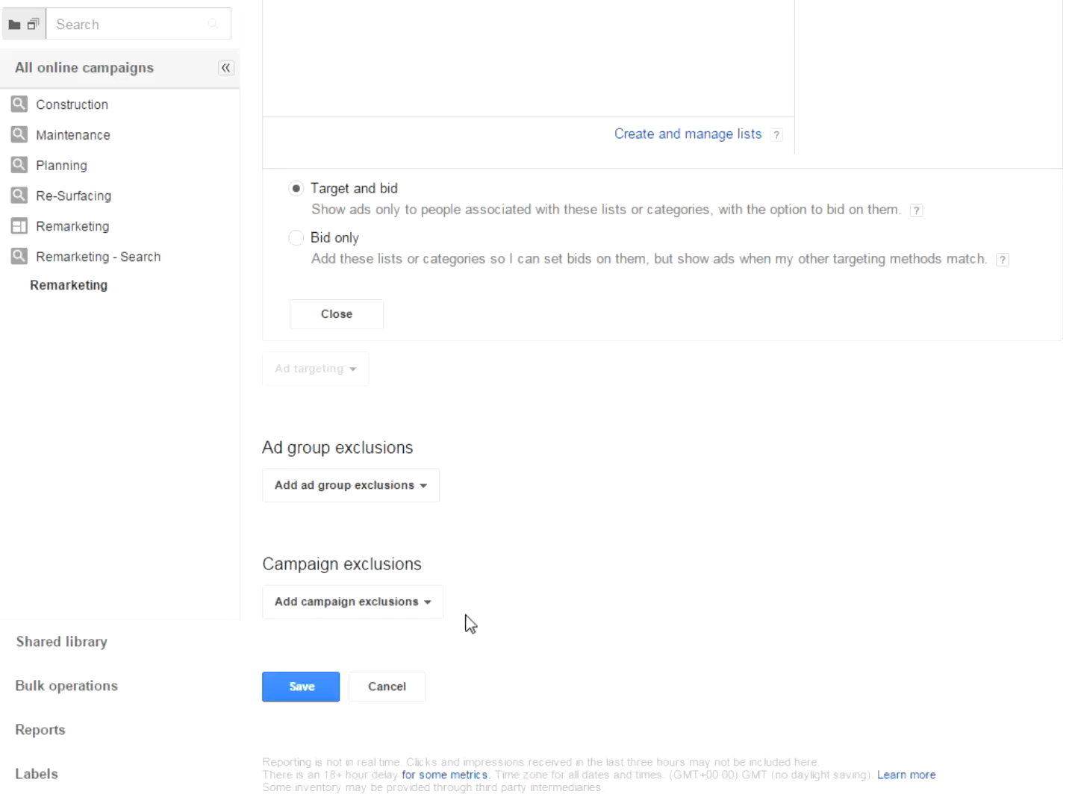
pyautogui.click(325, 693)
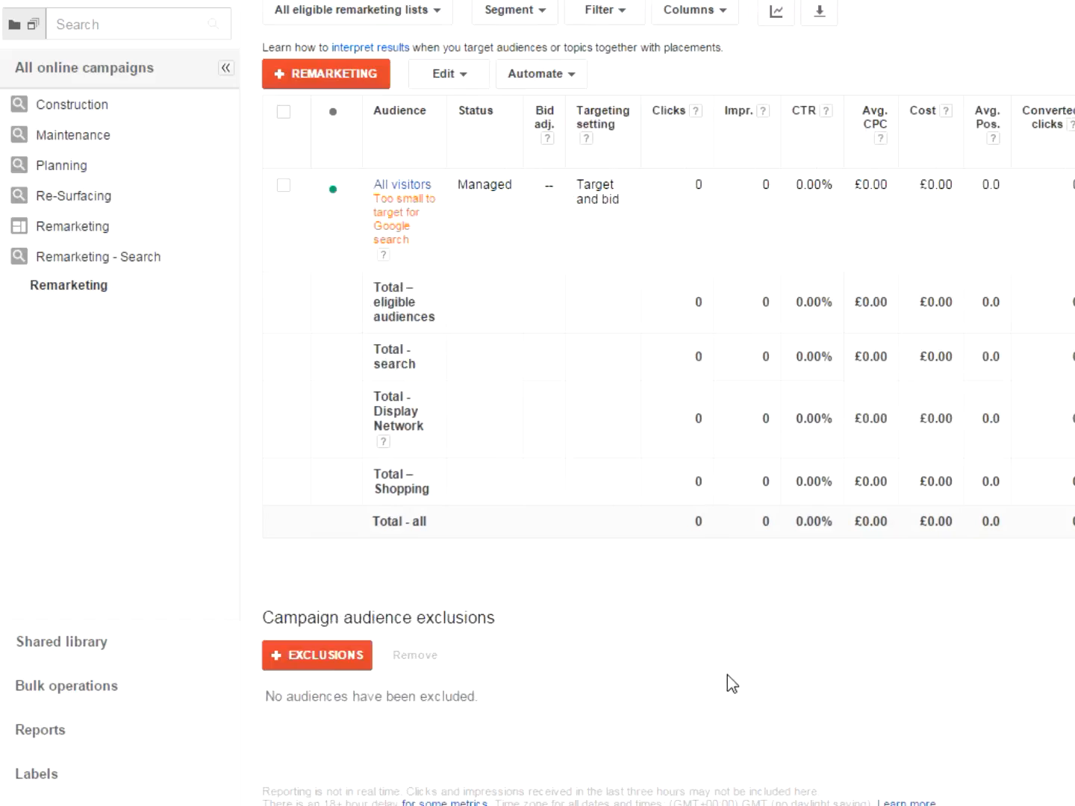
# - Examine the eligibility note under the All visitors remarketing list in the ad group's audience table
pyautogui.scroll(2, 629, 627)
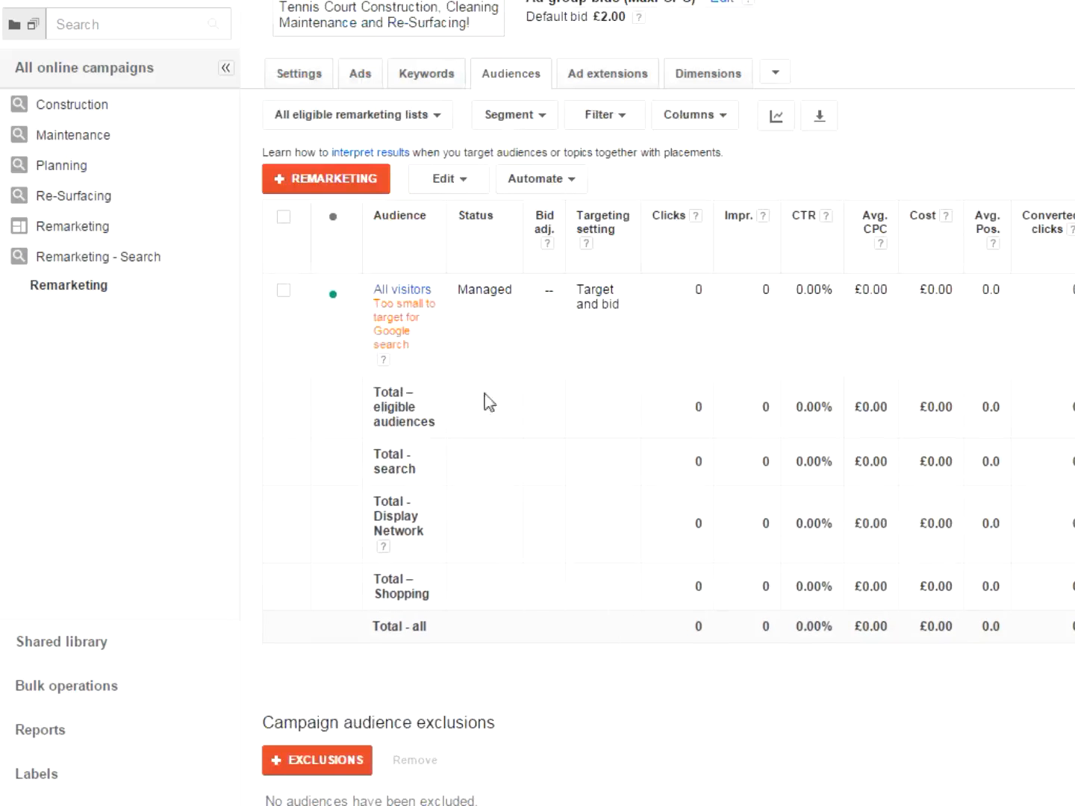
pyautogui.moveTo(374, 301); pyautogui.dragTo(415, 334)
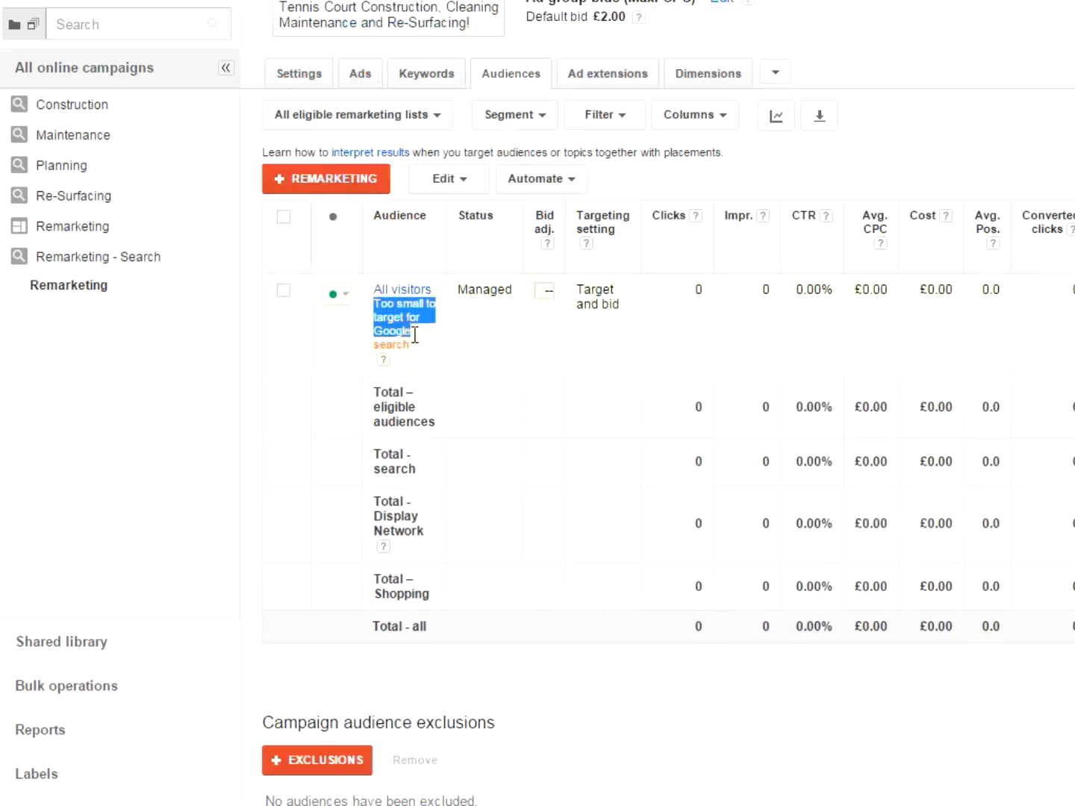
pyautogui.click(417, 350)
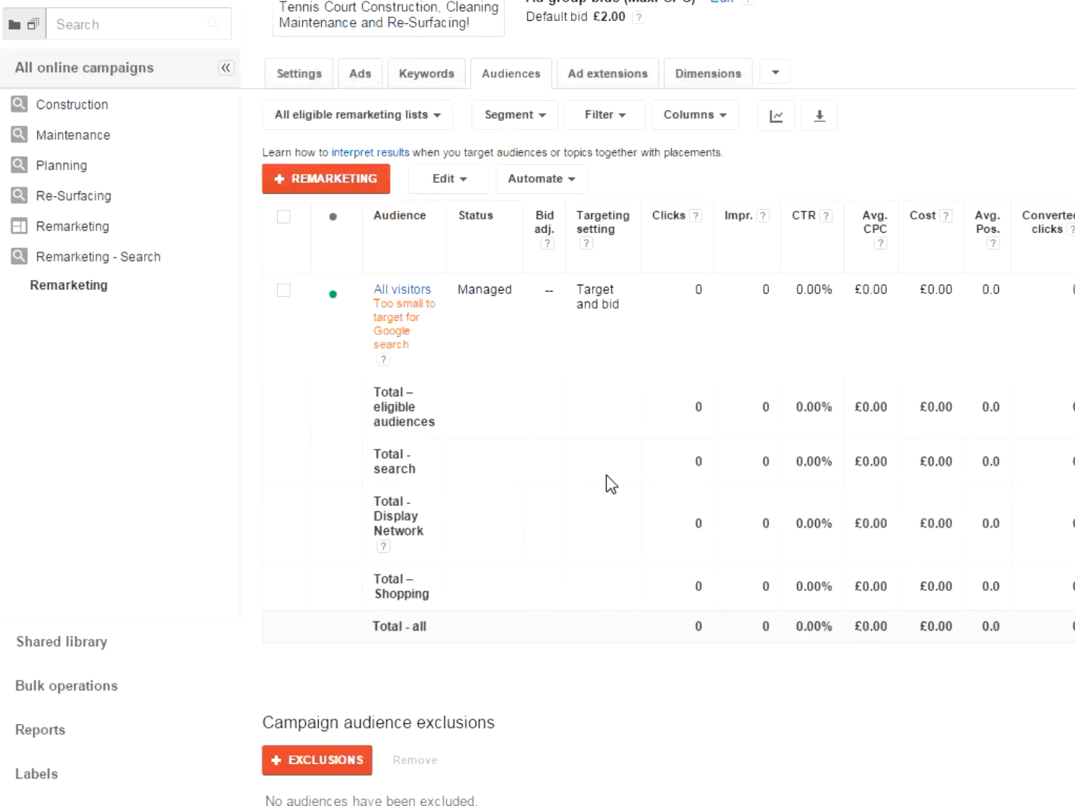